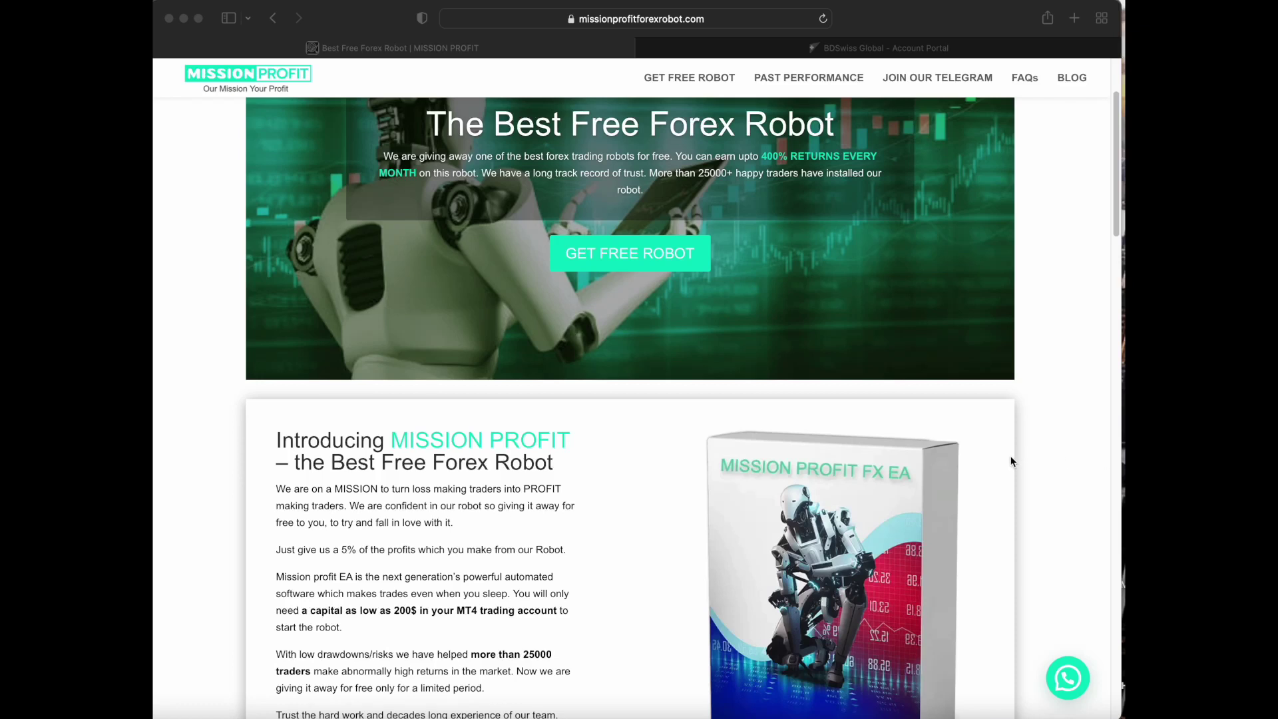
# - Leave the Mission Profit robot page for the BDSwiss account portal's MT4 download page
pyautogui.scroll(-3, 1047, 462)
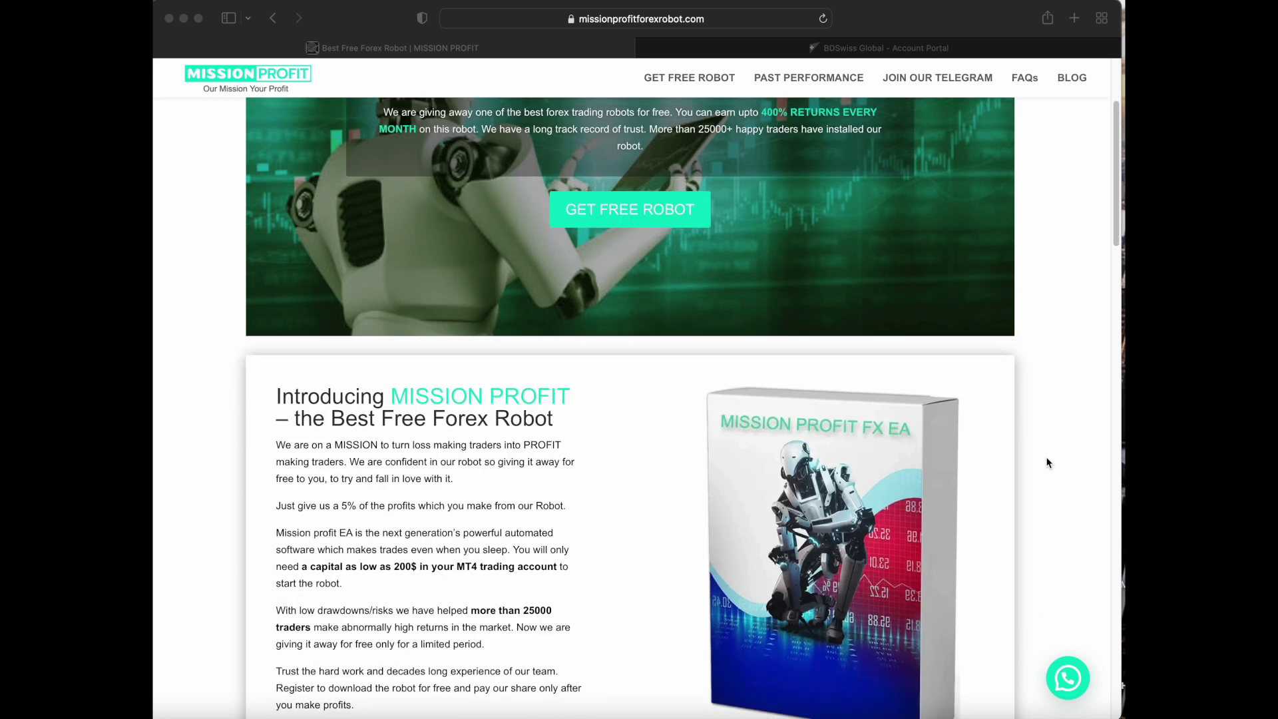
pyautogui.scroll(5, 1047, 463)
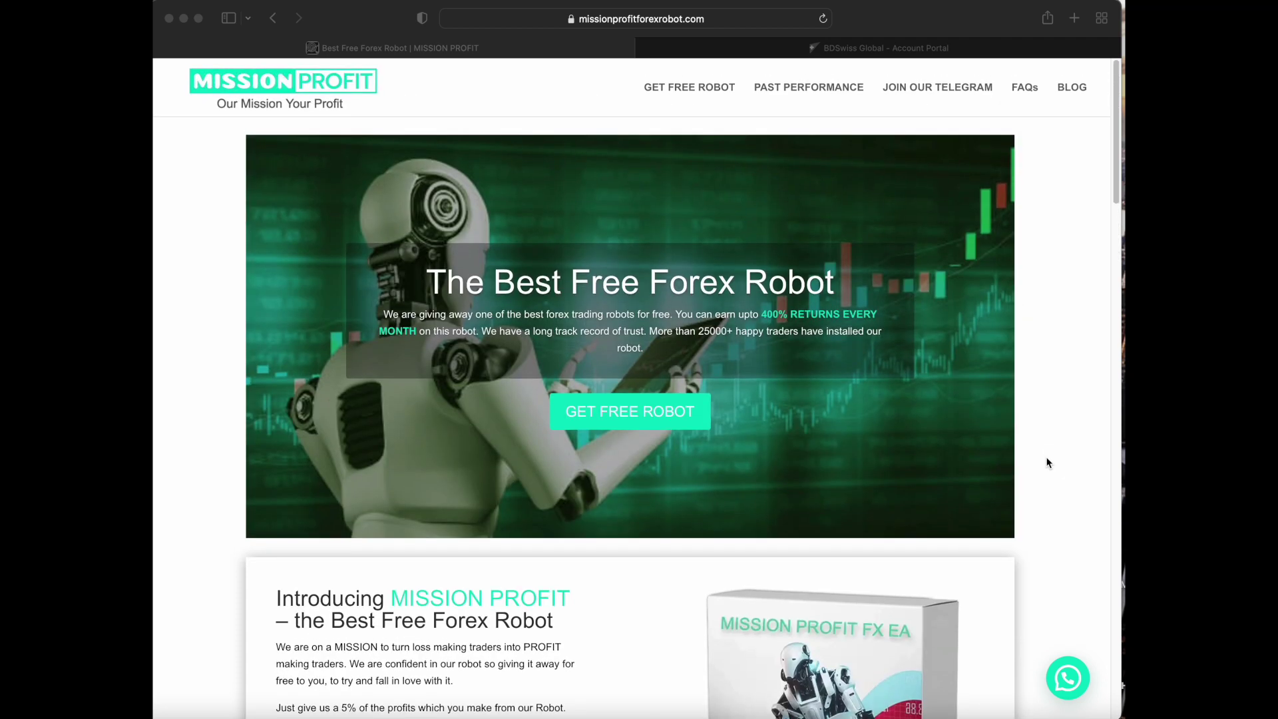
pyautogui.click(742, 53)
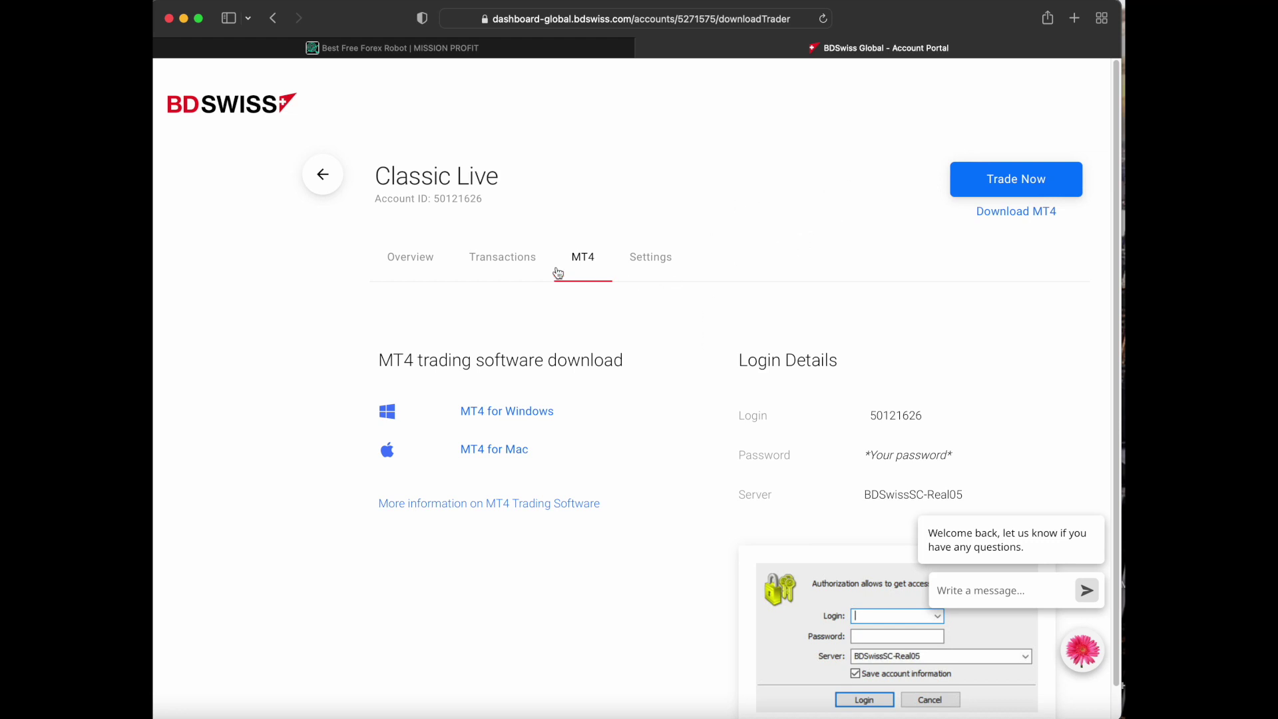
# - Download the MT4 for Windows installer, bdswisssc4setup.exe, from the account portal
pyautogui.click(536, 19)
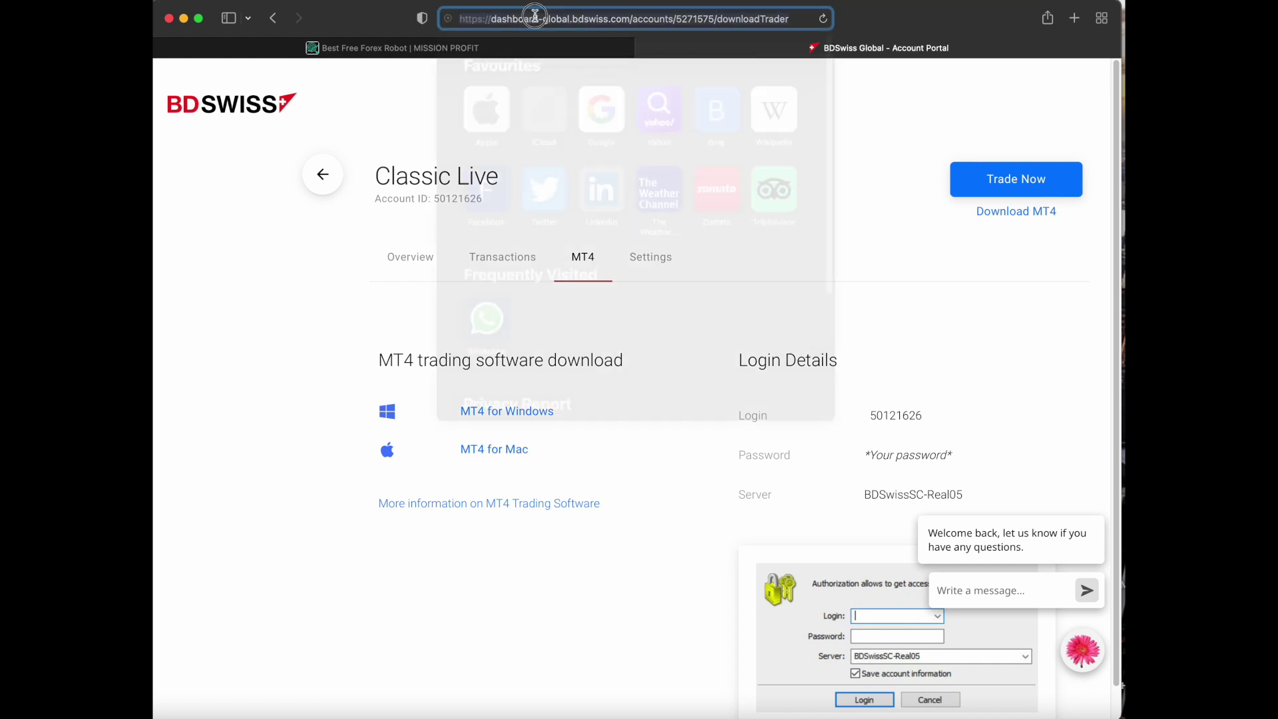
pyautogui.click(798, 207)
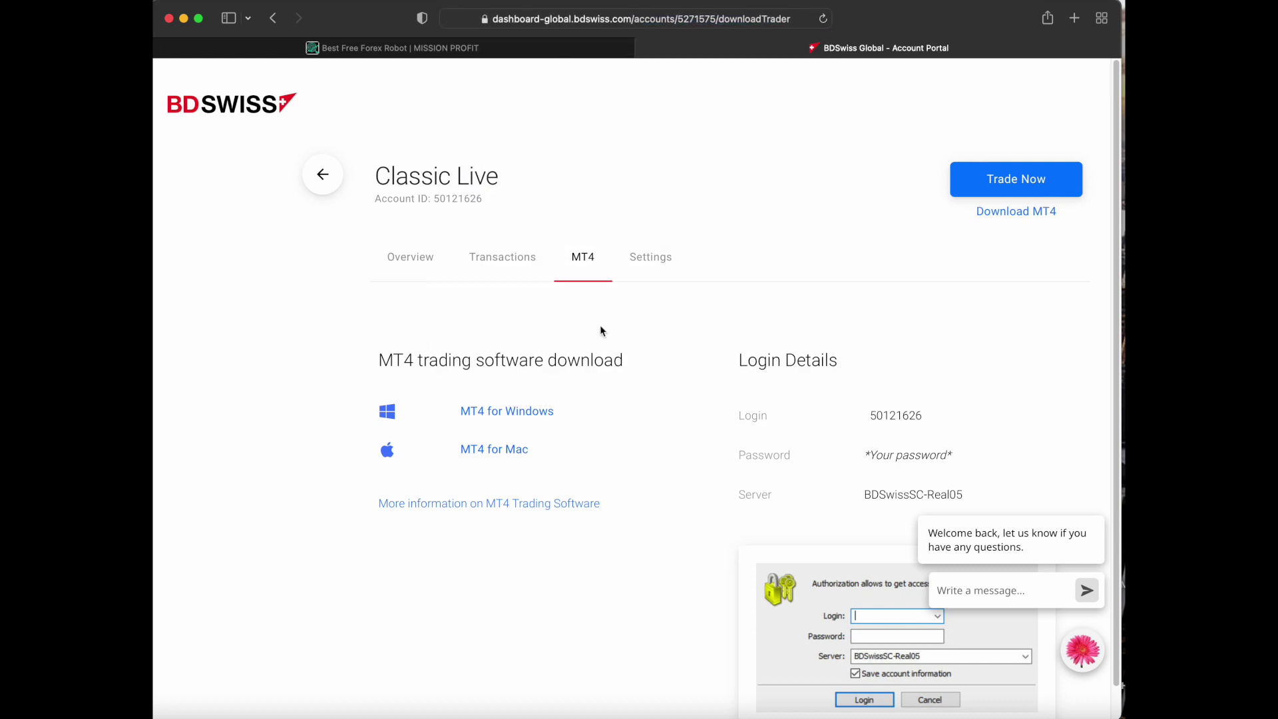
pyautogui.click(537, 414)
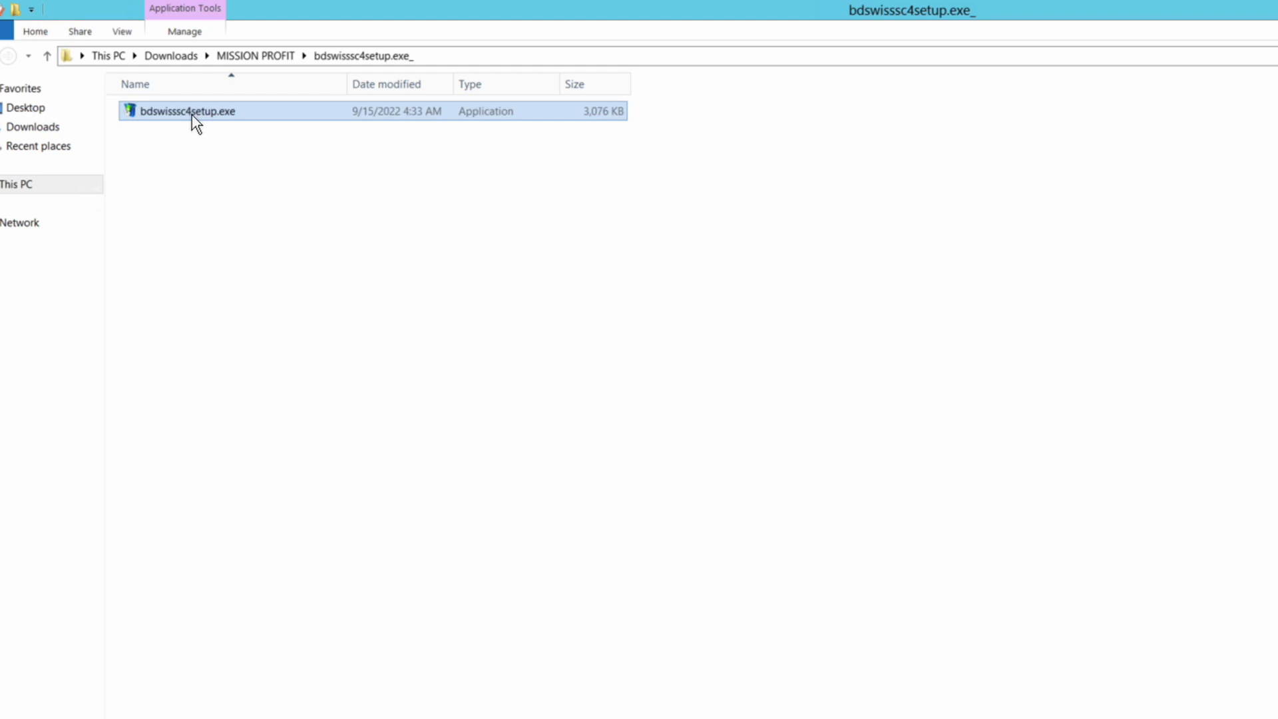
# - Run bdswisssc4setup.exe as administrator and complete the MetaTrader 4 installation
pyautogui.rightClick(192, 114)
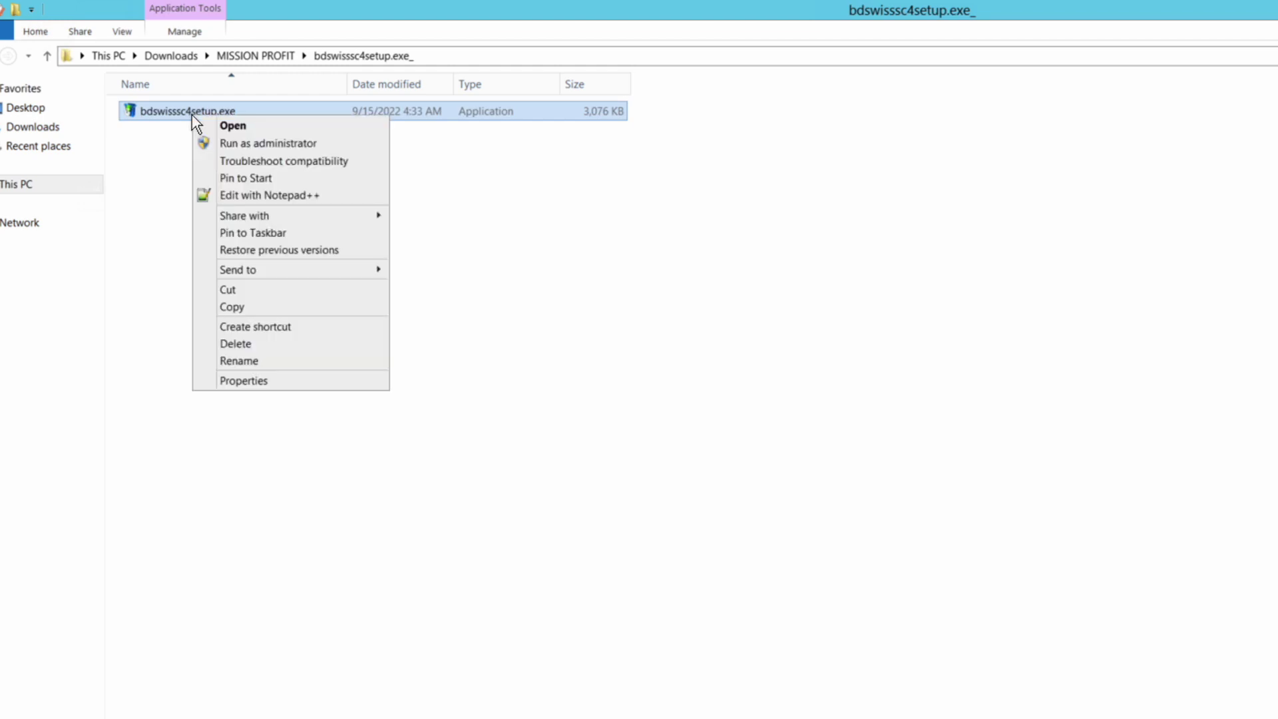
pyautogui.click(298, 142)
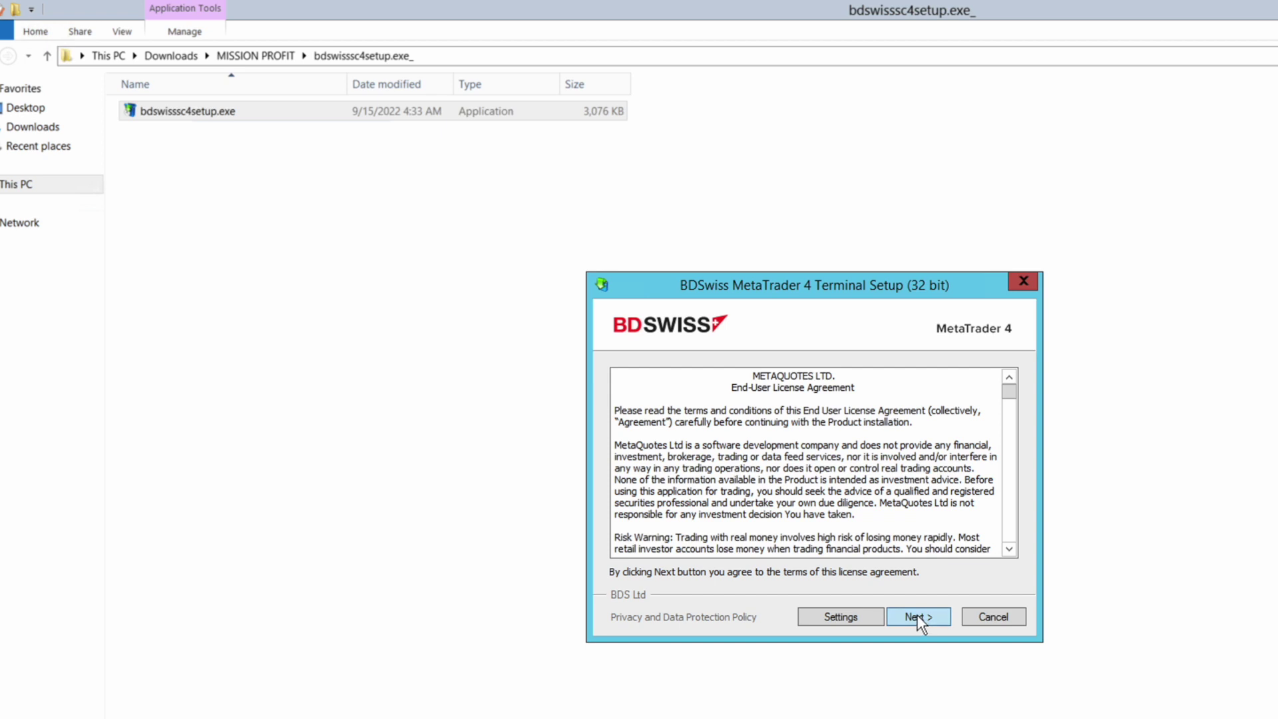
pyautogui.click(917, 615)
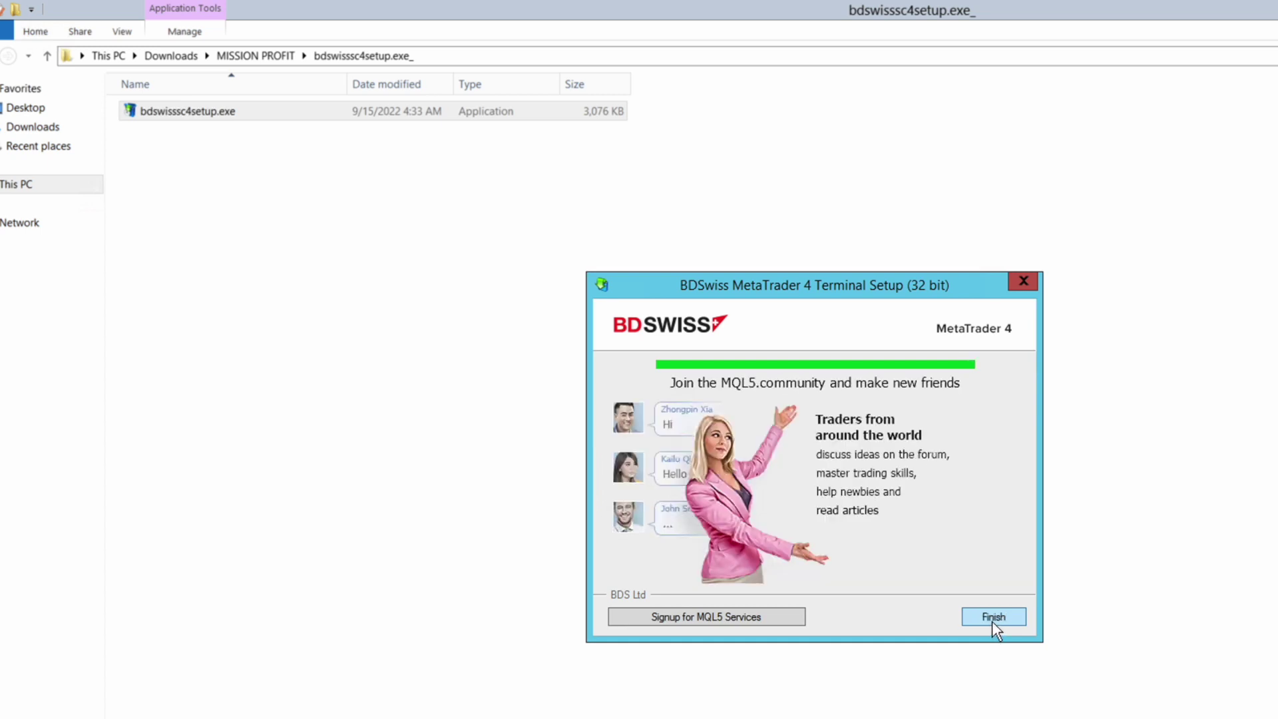
pyautogui.click(992, 620)
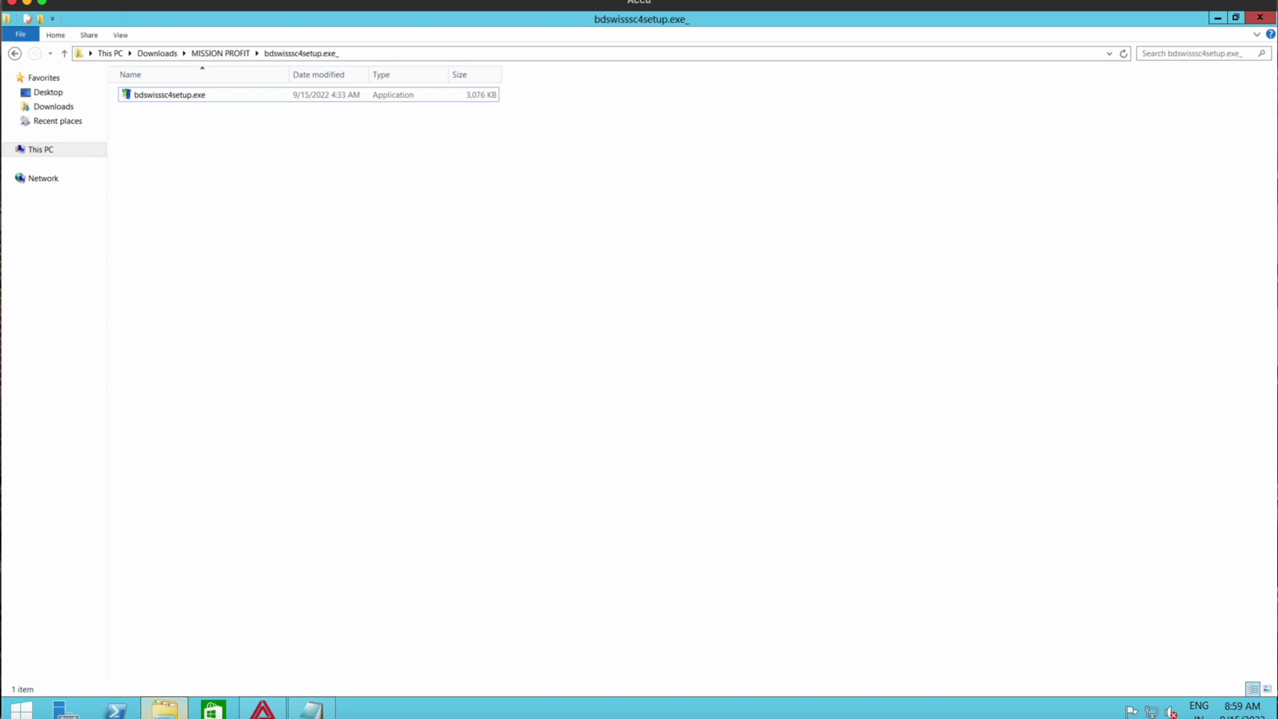
# - Close Explorer, launch BDSwiss MetaTrader 4 from the desktop, and cancel the account and login prompts
pyautogui.click(1258, 19)
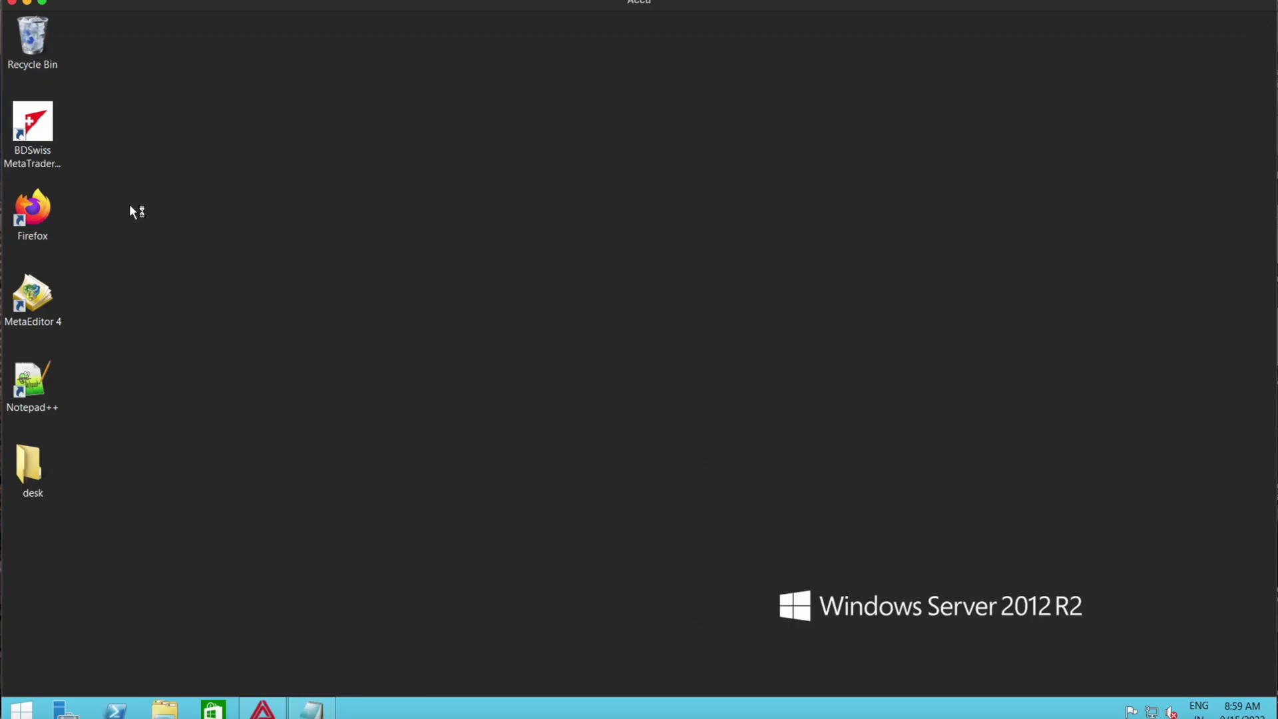
pyautogui.click(39, 123)
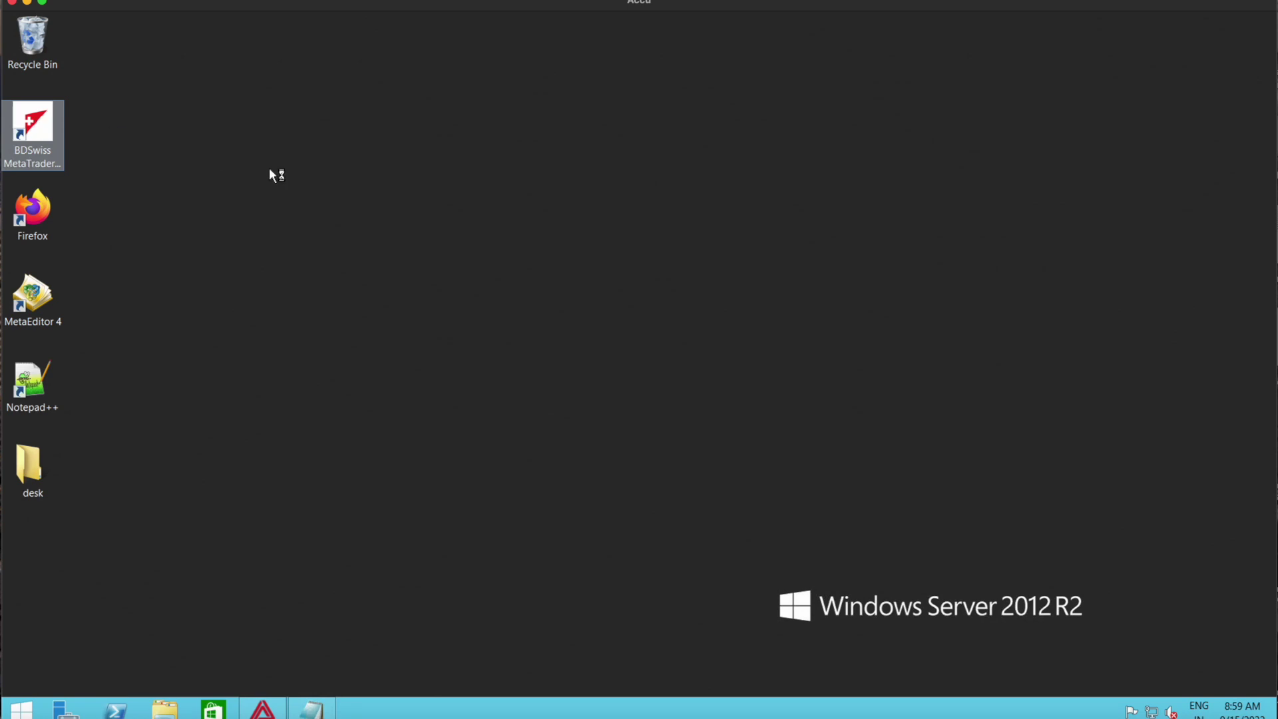
pyautogui.click(84, 140)
pyautogui.click(42, 125)
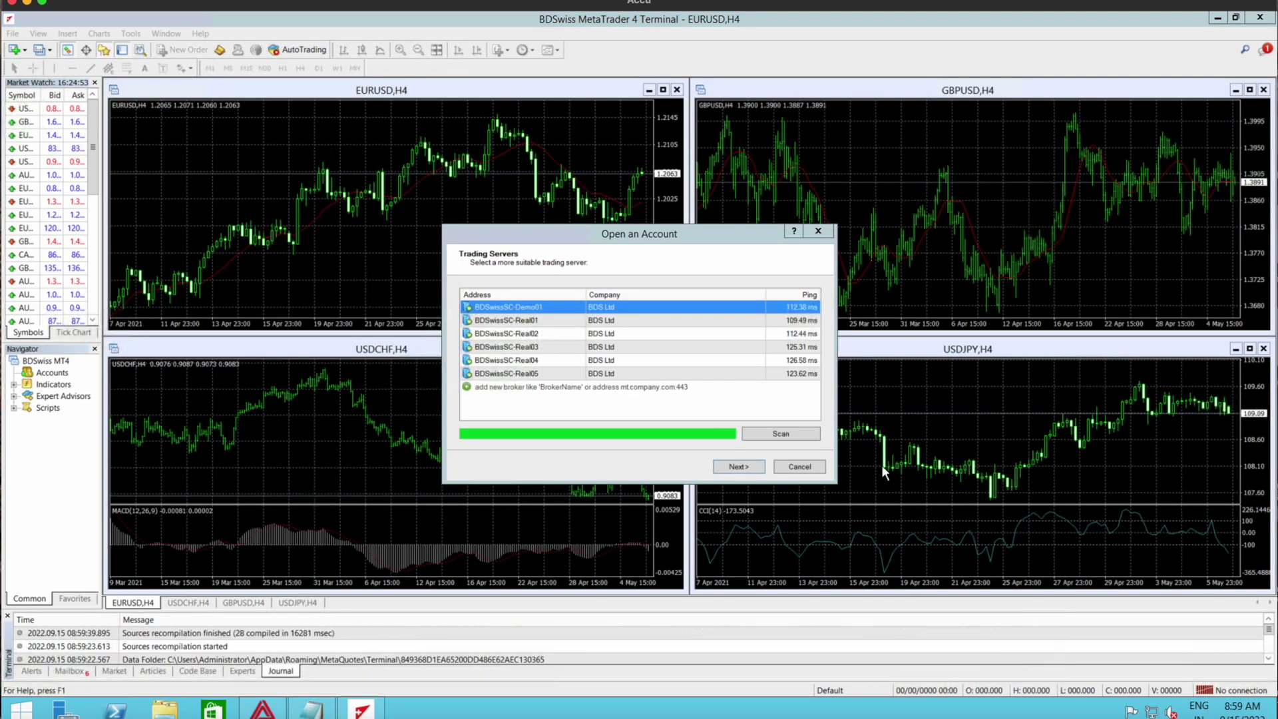
pyautogui.click(800, 469)
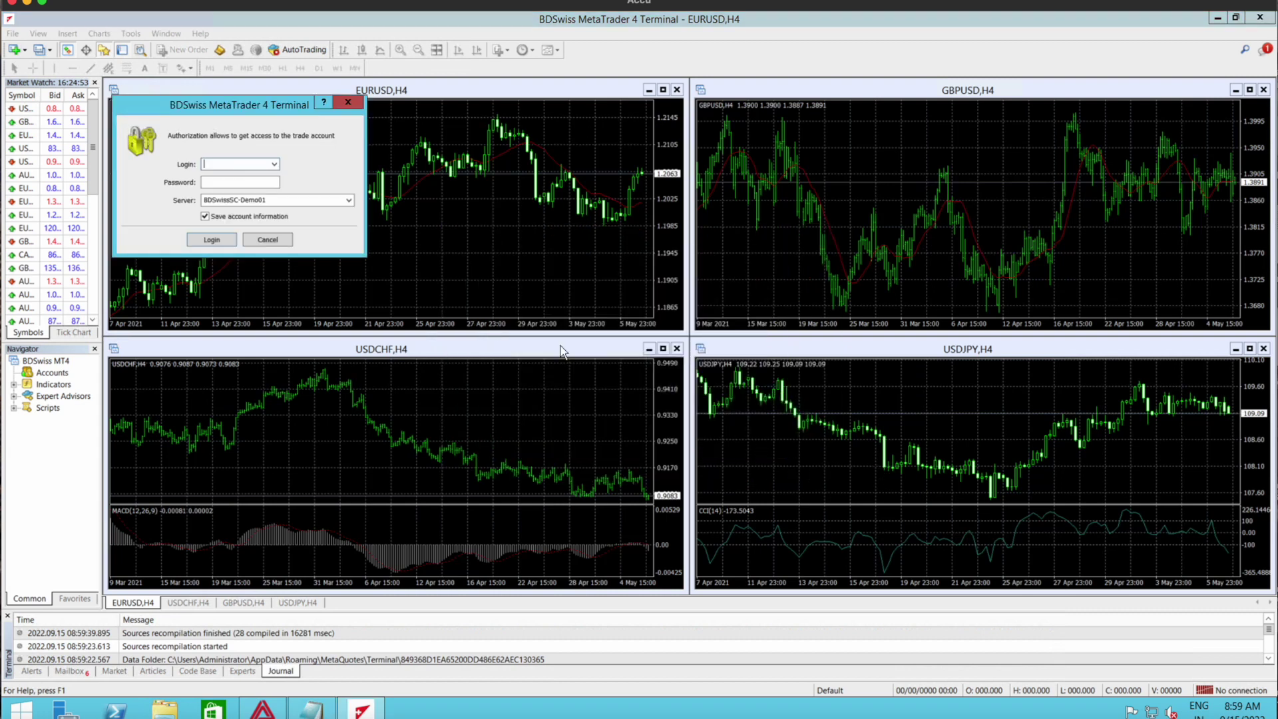
pyautogui.click(268, 238)
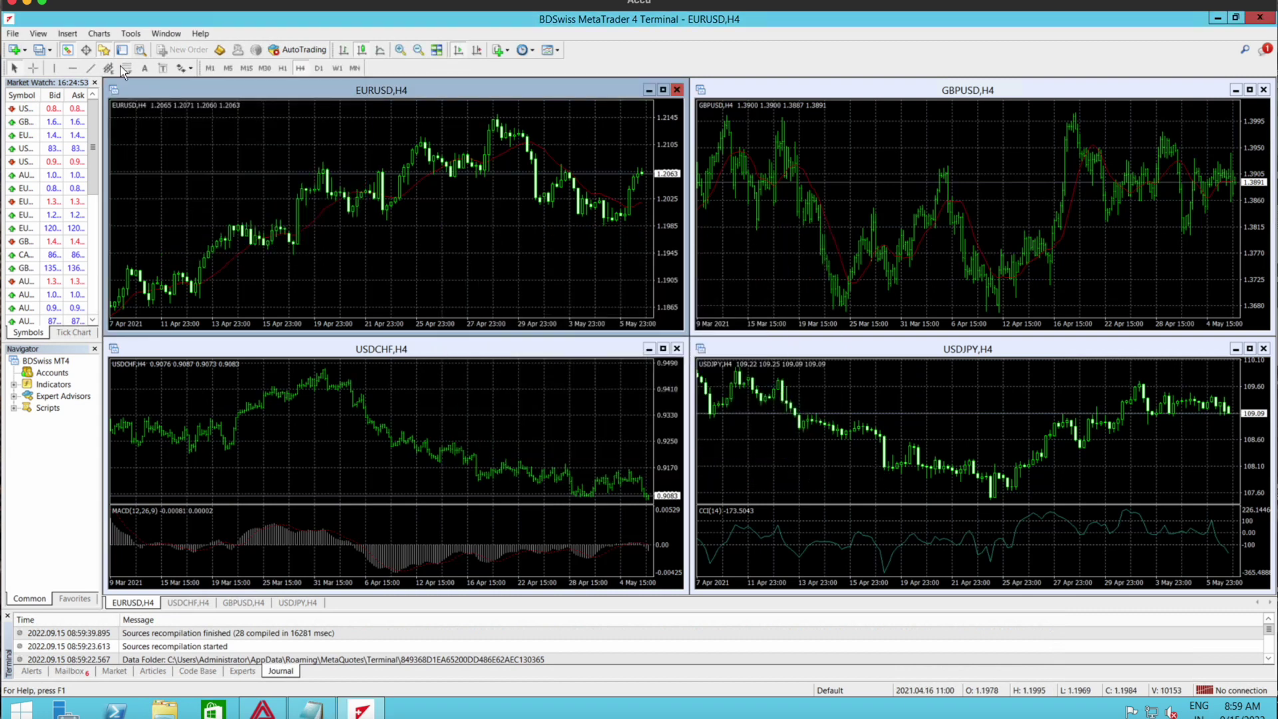
# - Log in to the demo trade account on BDSwissSC-Demo01 with its login number and password
pyautogui.click(15, 34)
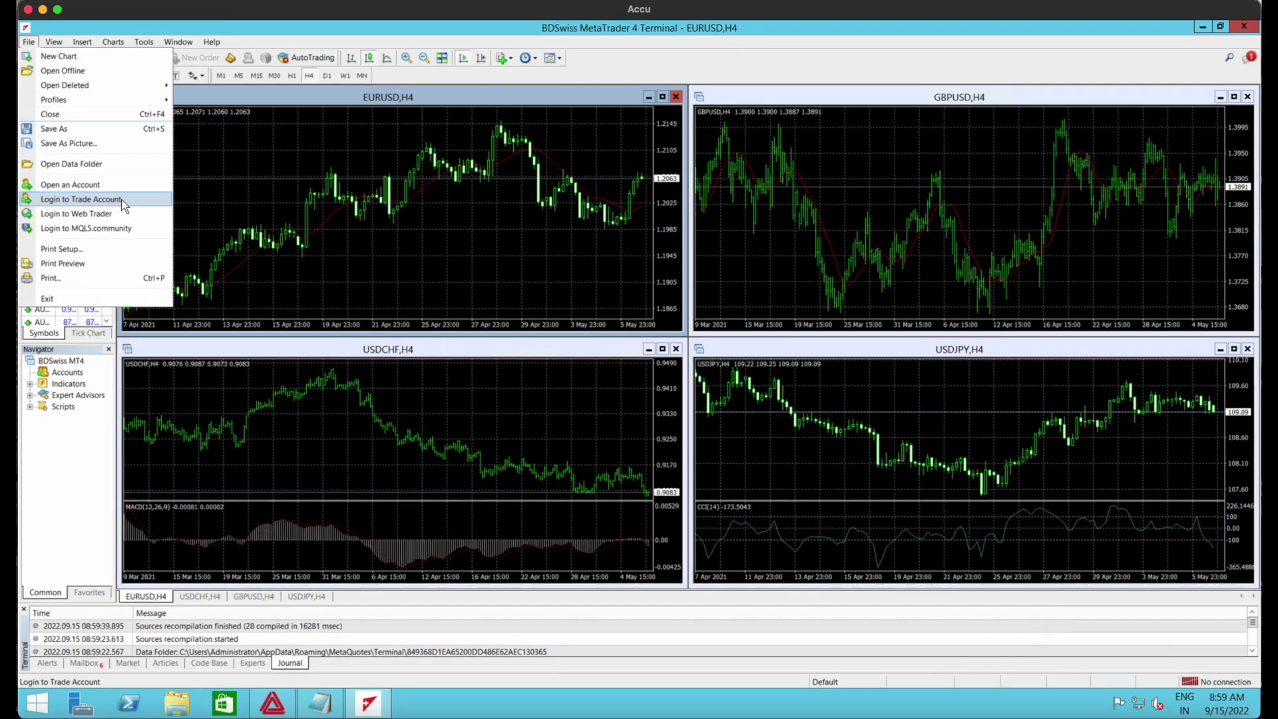
pyautogui.click(122, 200)
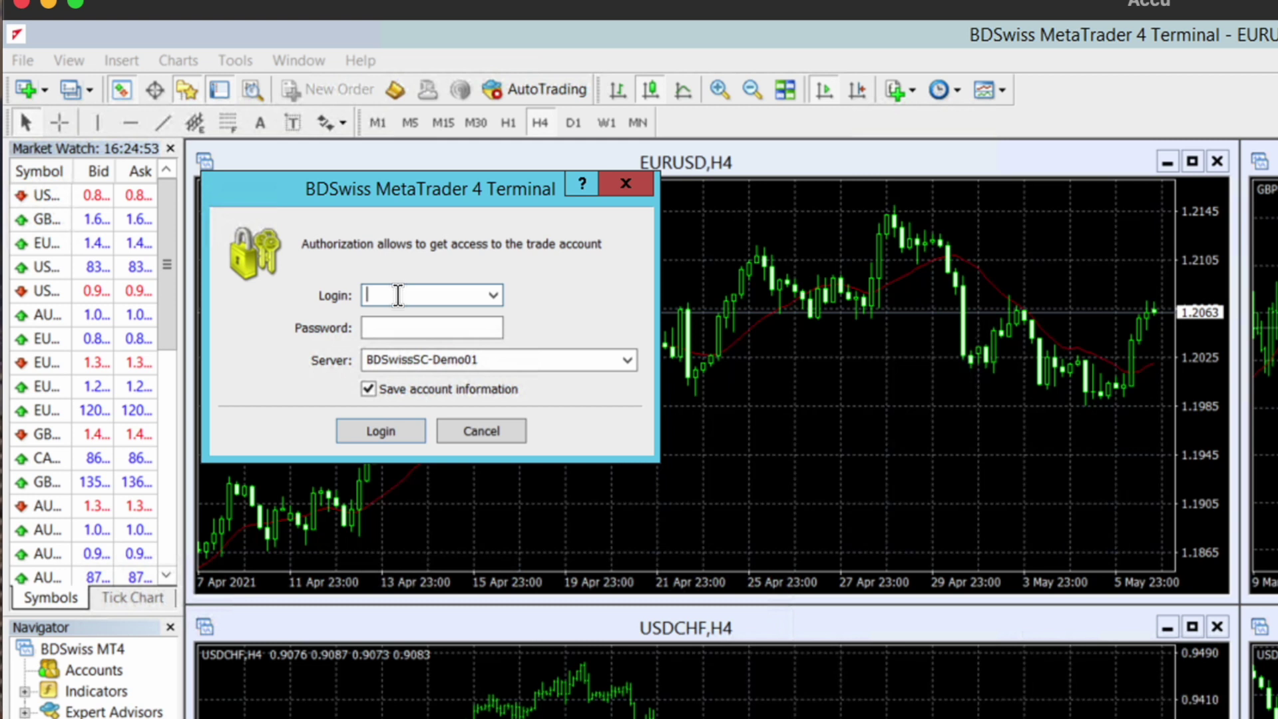
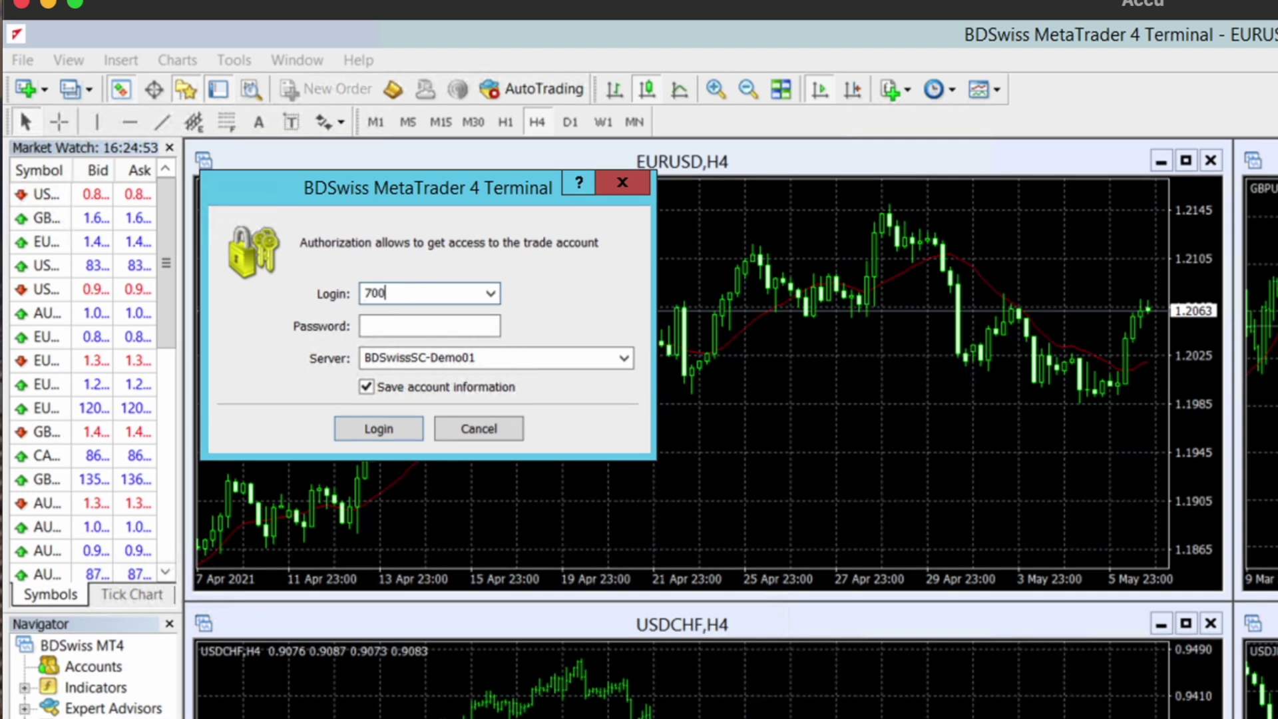
pyautogui.click(440, 329)
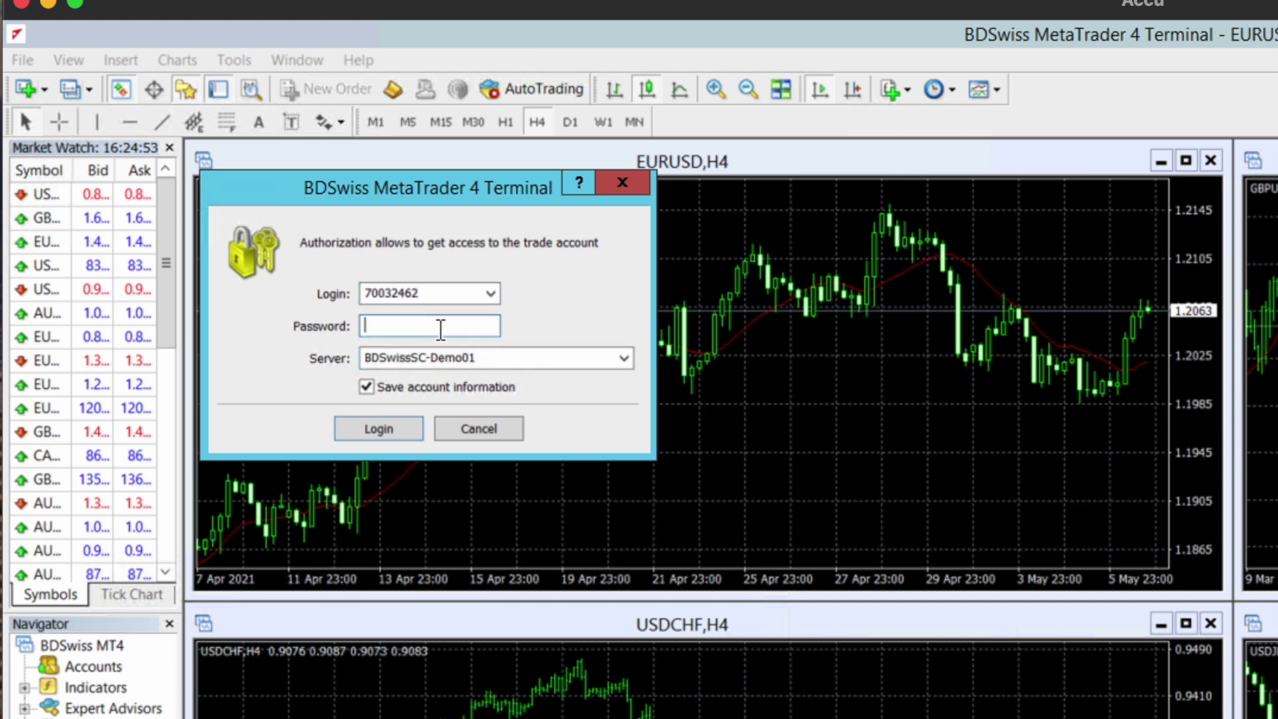
pyautogui.write('••••••••••••••')
pyautogui.click(623, 358)
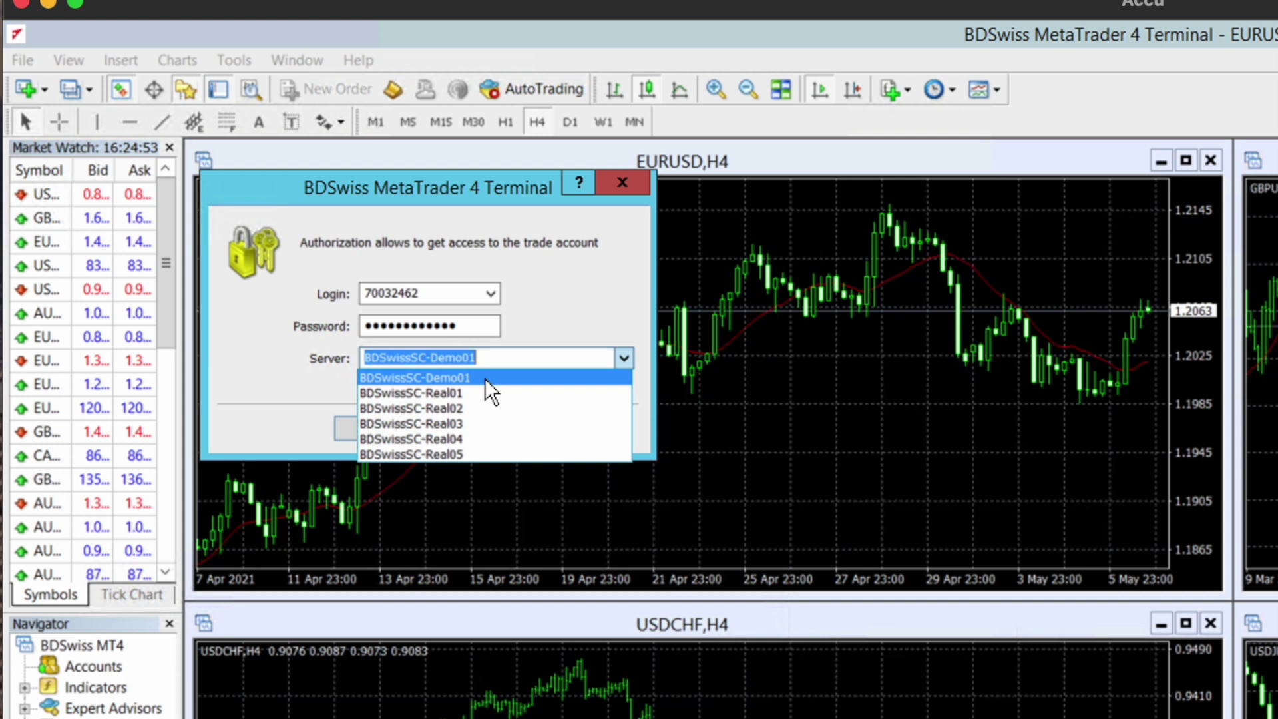
pyautogui.click(485, 378)
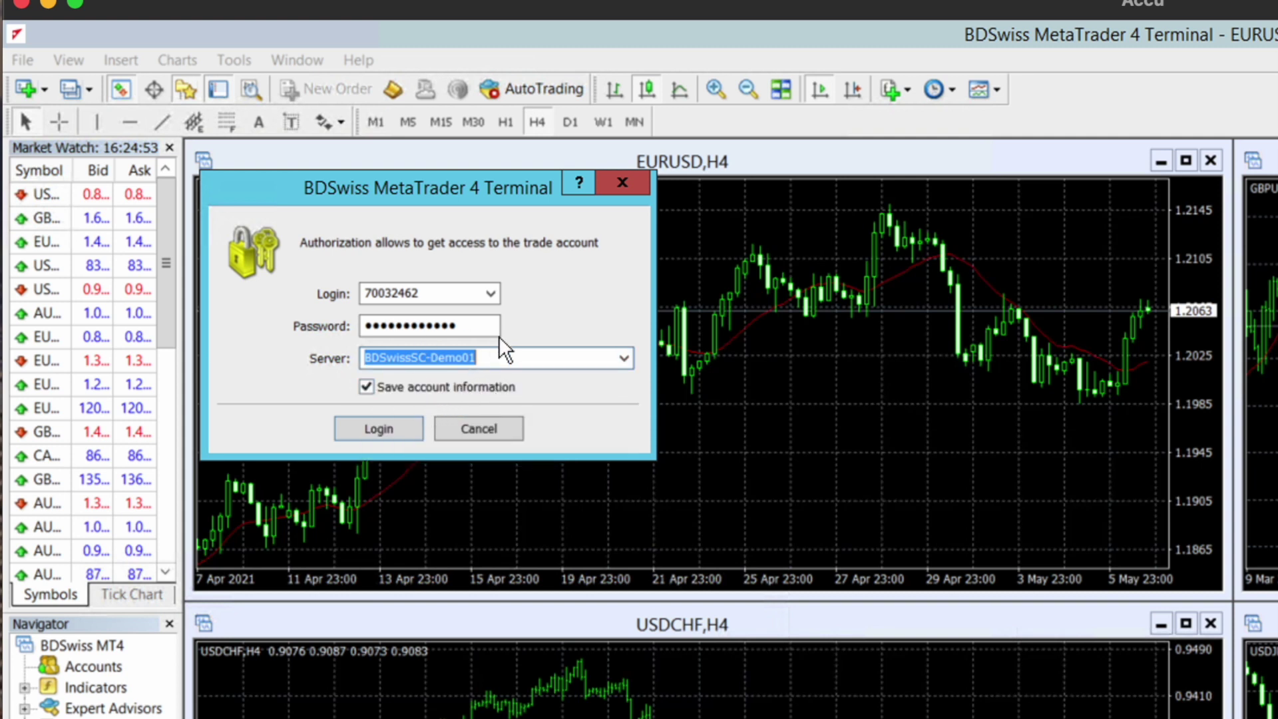
pyautogui.click(398, 428)
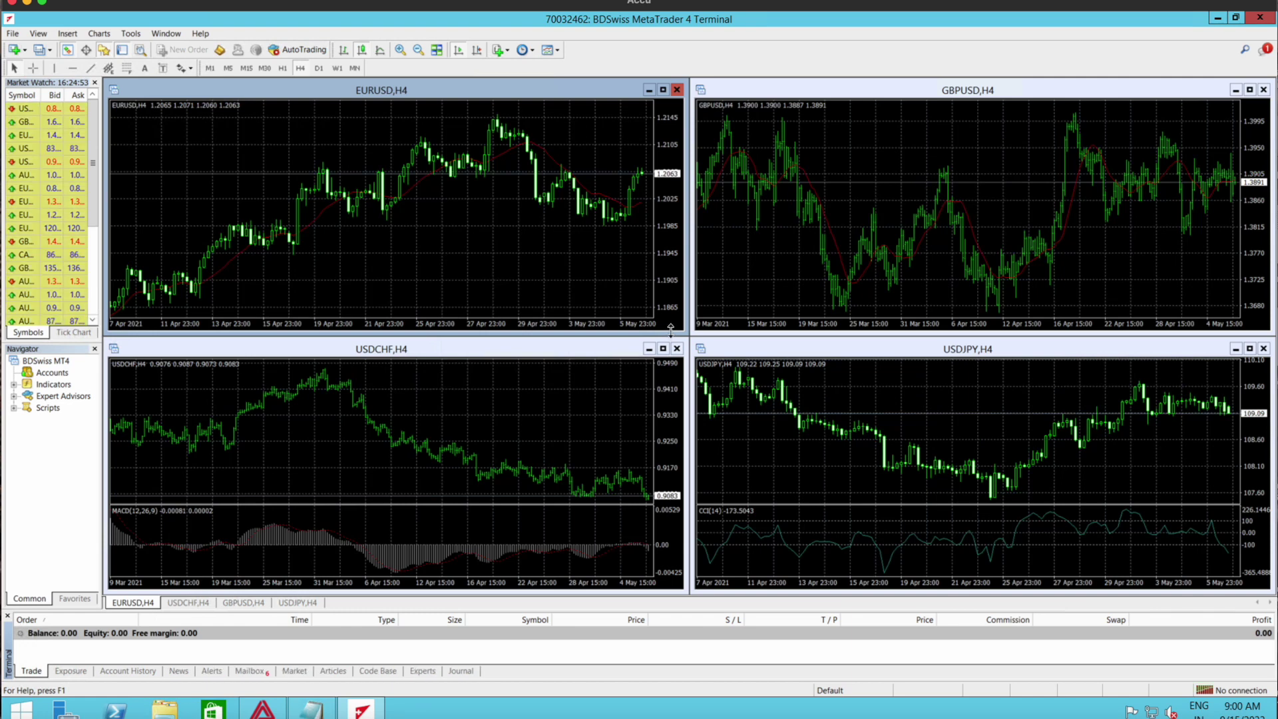
# - Expand Expert Advisors in the Navigator to list MACD Sample and Moving Average
pyautogui.click(108, 511)
pyautogui.moveTo(80, 393); pyautogui.dragTo(117, 393)
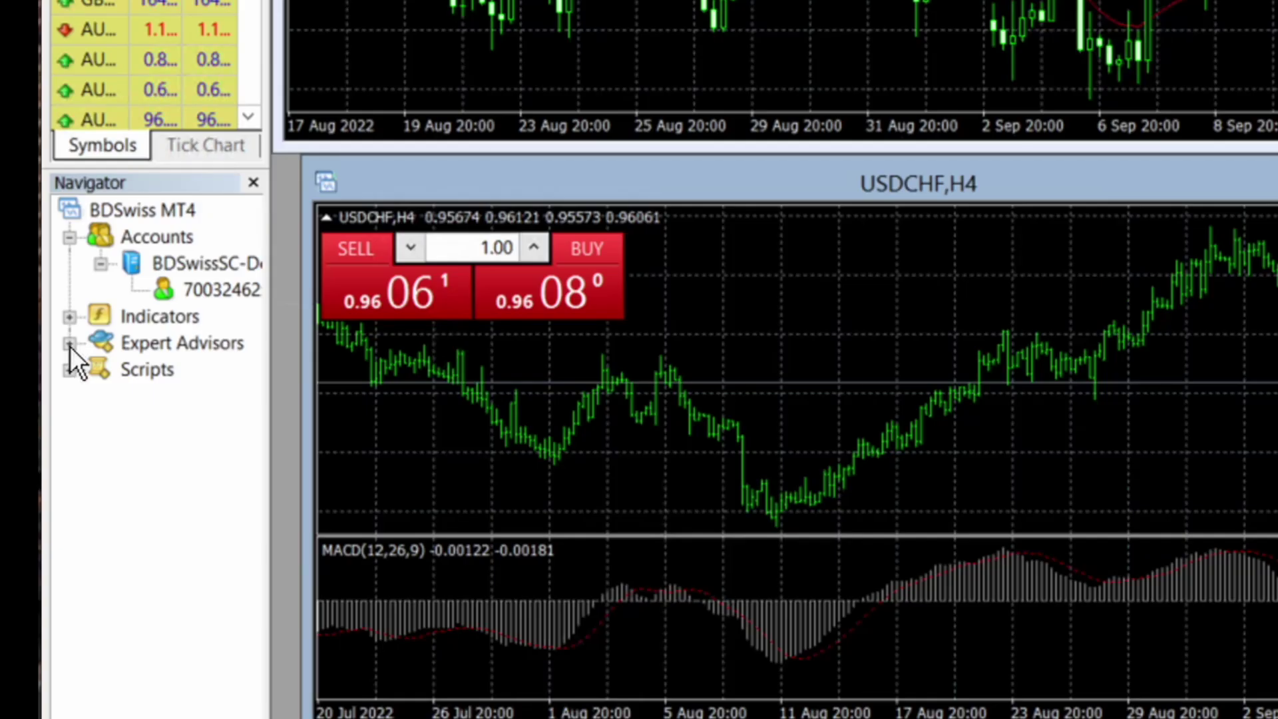
pyautogui.click(70, 343)
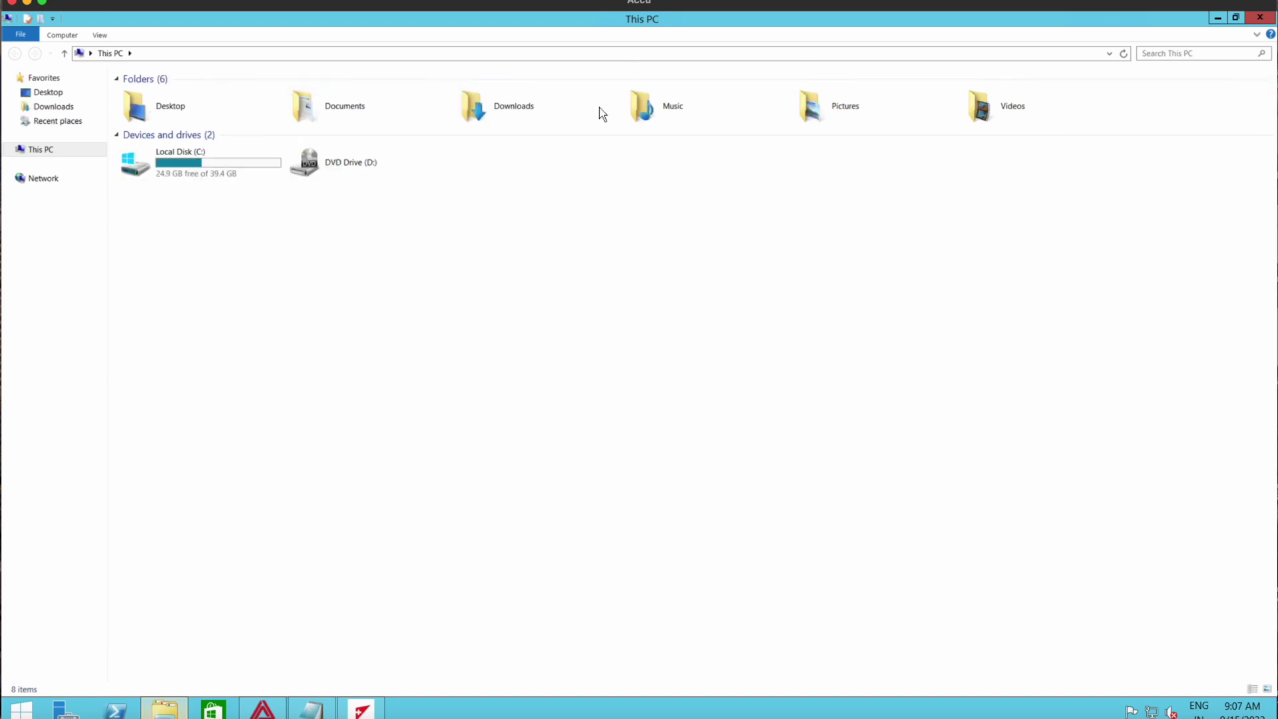
# - Copy Mission Profit V2 Robot File.ex4 from Downloads > MISSION PROFIT > Mission-Profit-Forex-Robot-Setup-V2
pyautogui.doubleClick(531, 116)
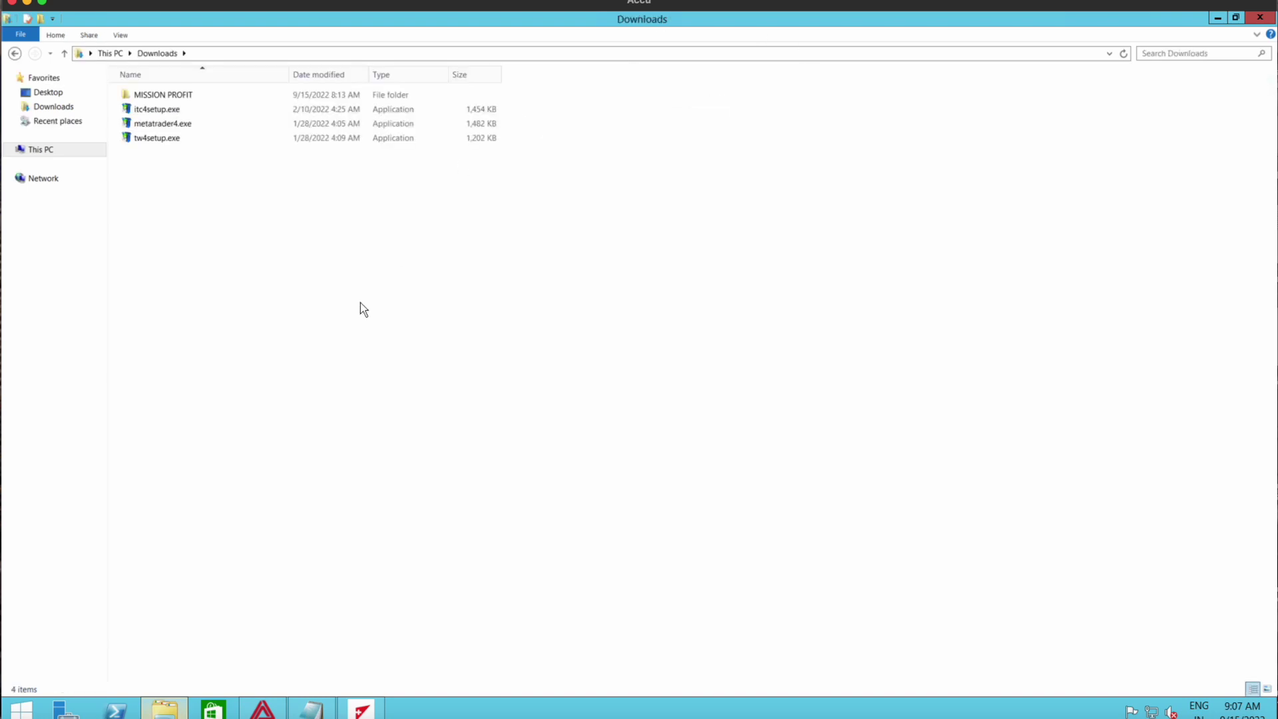
pyautogui.doubleClick(182, 99)
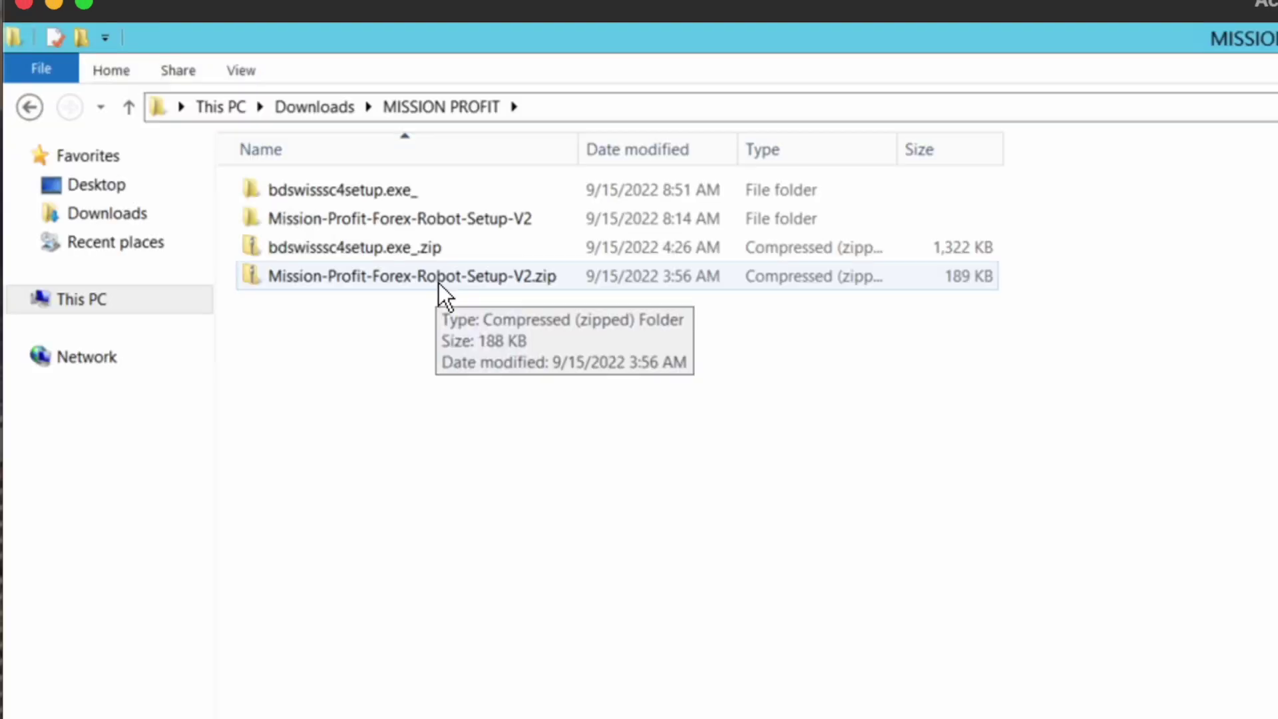
pyautogui.doubleClick(461, 220)
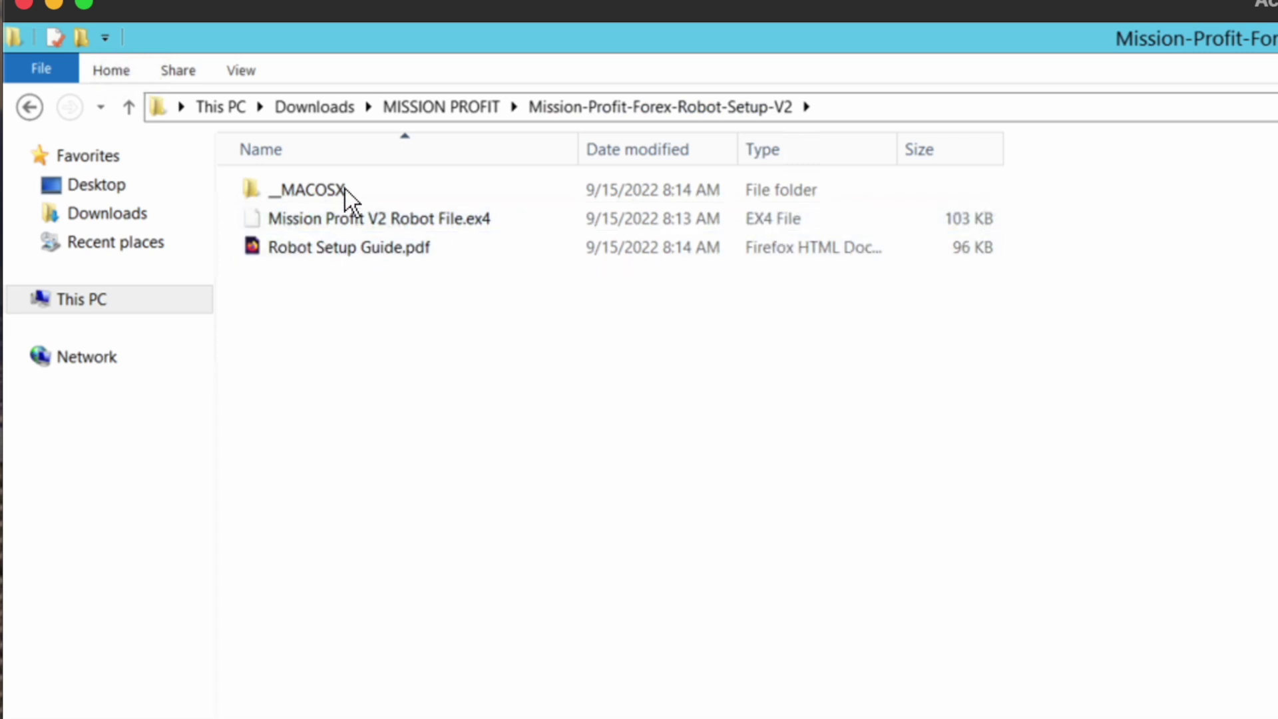
pyautogui.click(497, 217)
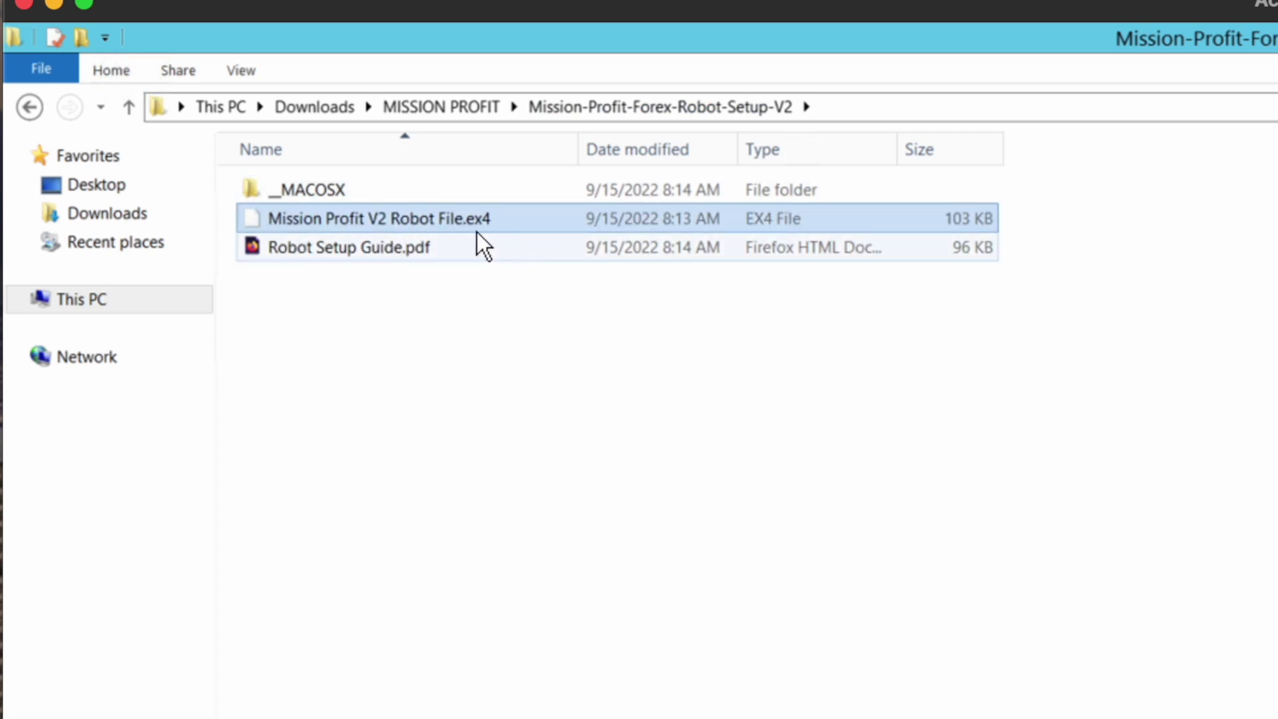
pyautogui.rightClick(508, 219)
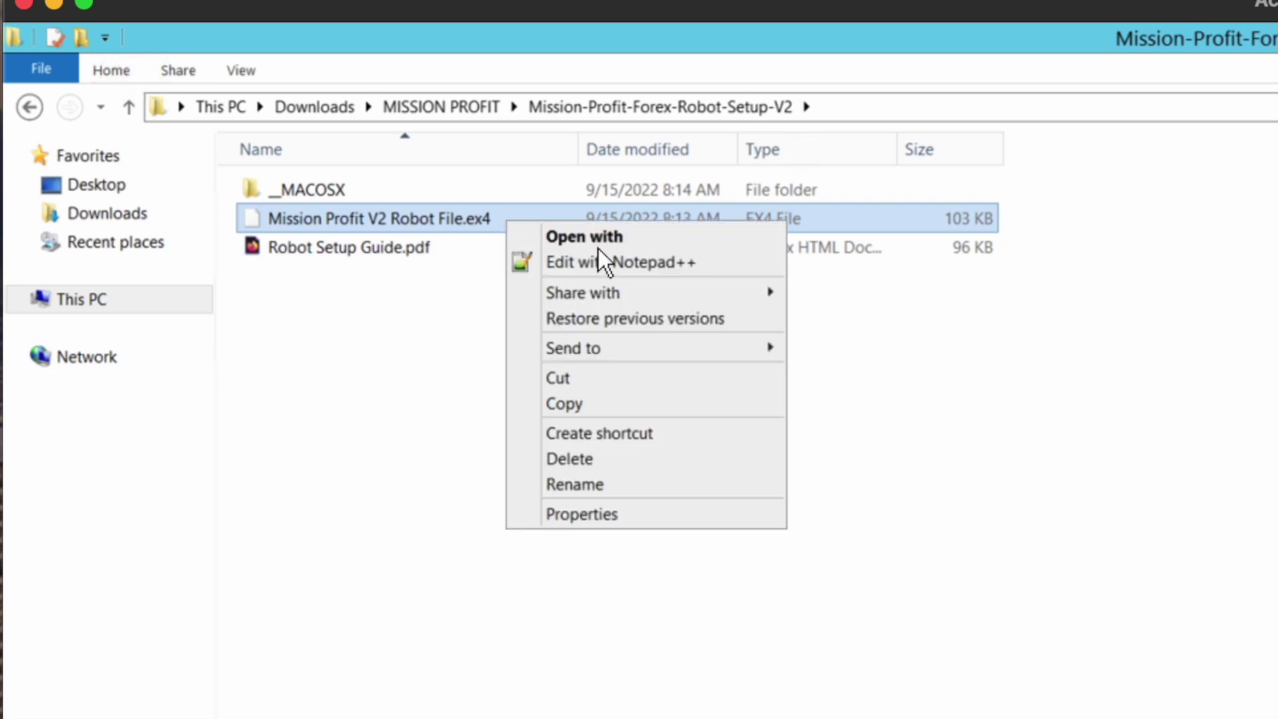
pyautogui.click(588, 403)
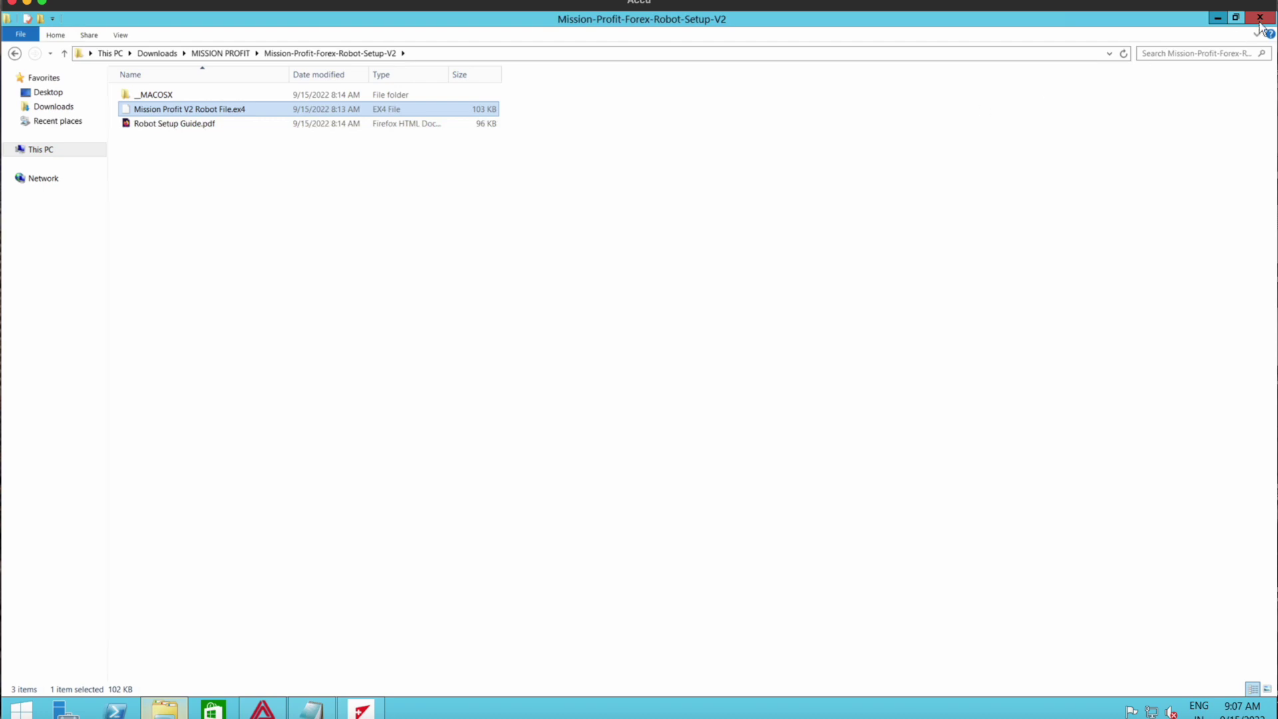
# - Close File Explorer and open the terminal's data folder from the MT4 File menu
pyautogui.click(1218, 18)
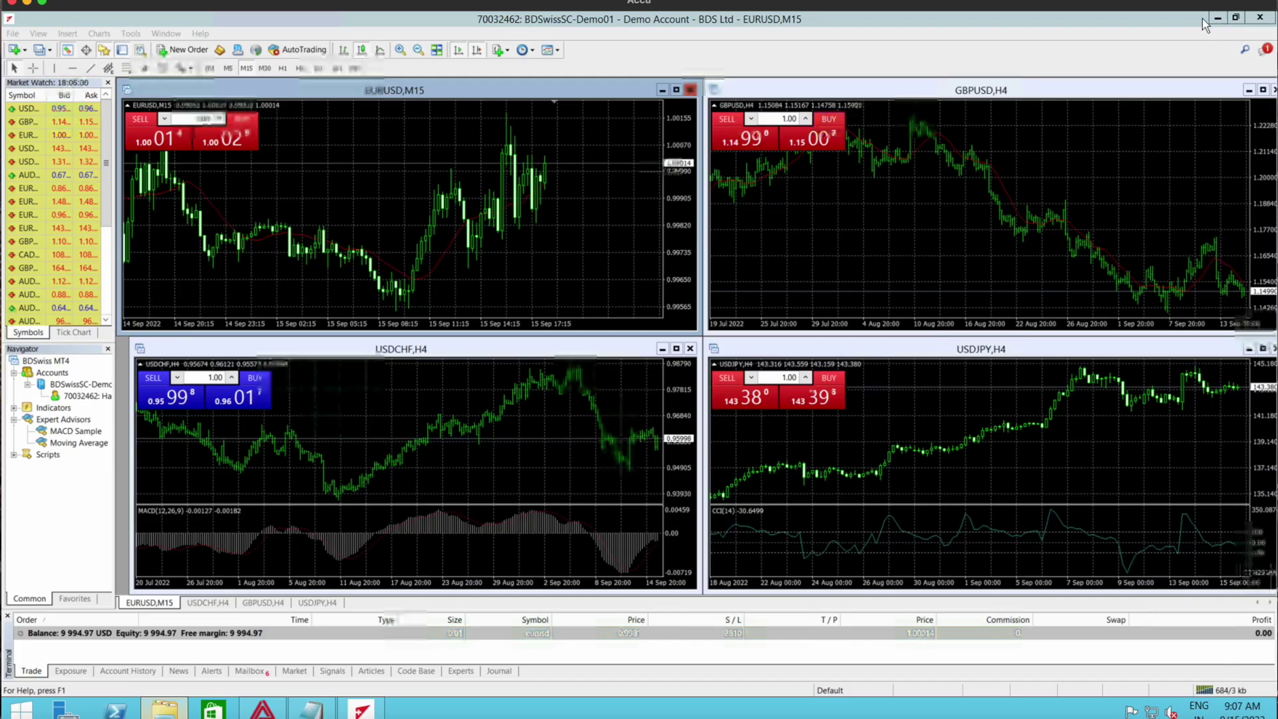
pyautogui.click(13, 35)
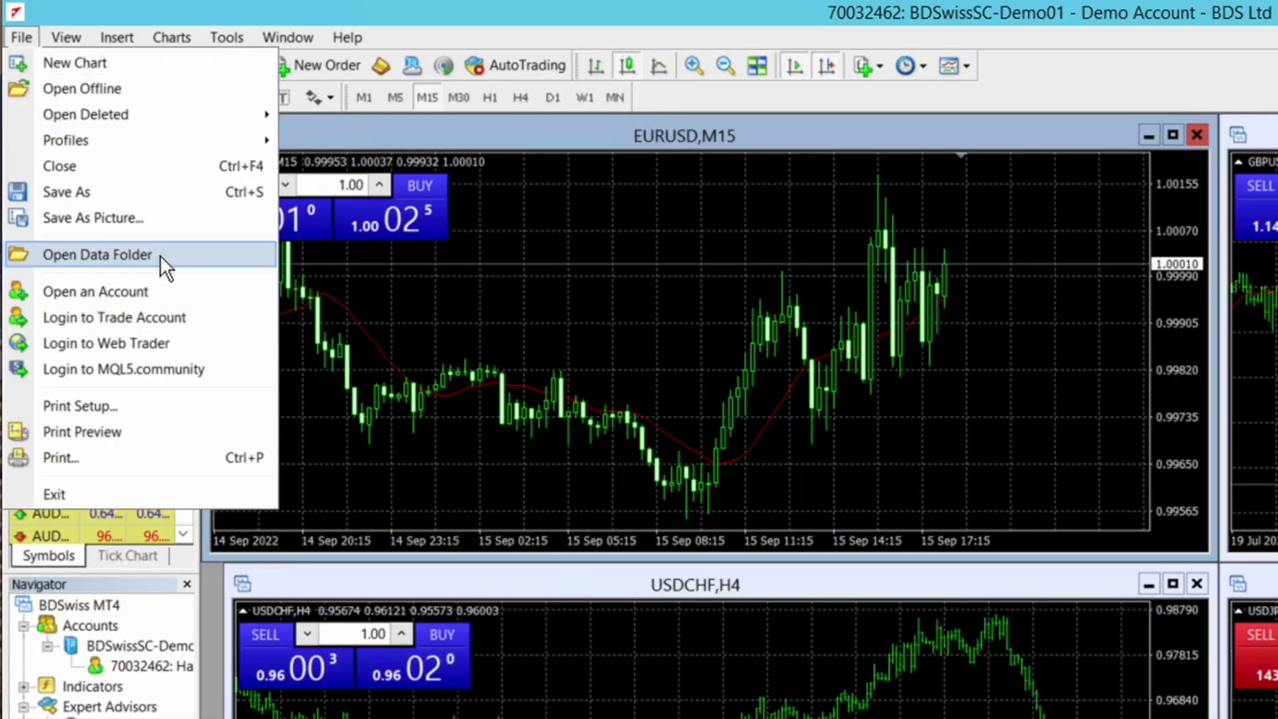
pyautogui.click(160, 255)
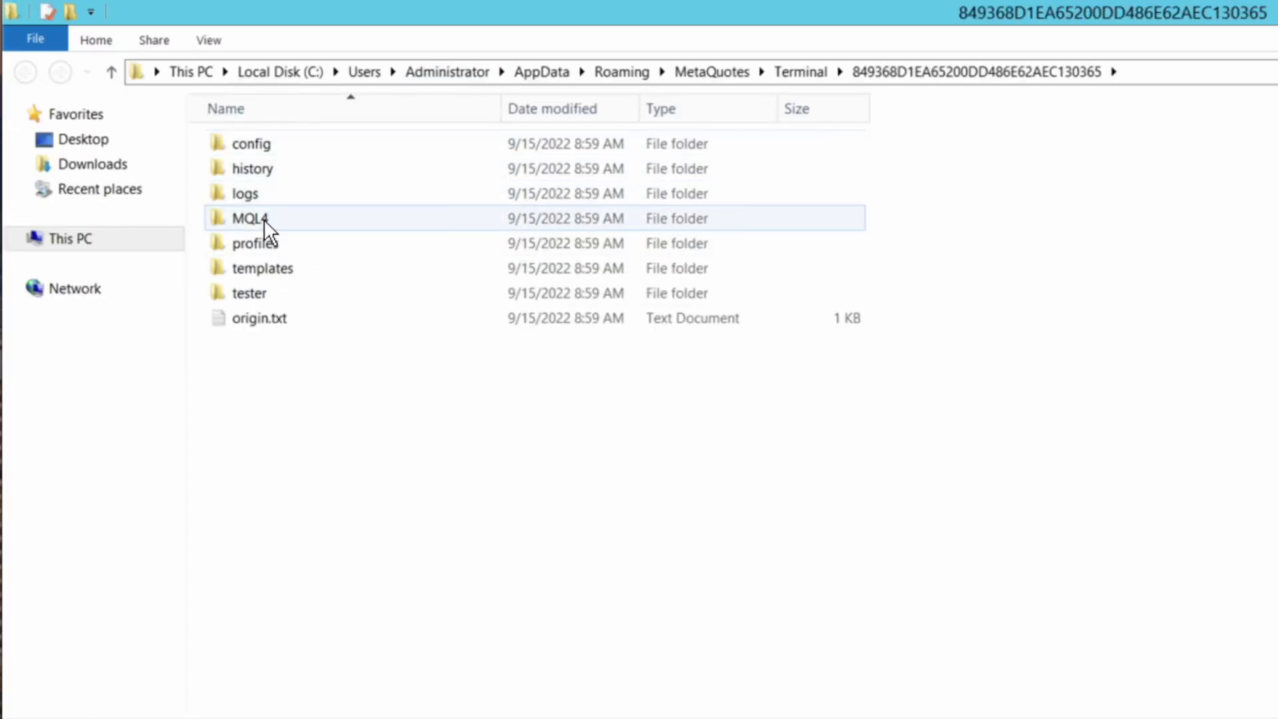
# - Paste Mission Profit V2 Robot File.ex4 into the data folder's MQL4\Experts folder
pyautogui.doubleClick(333, 218)
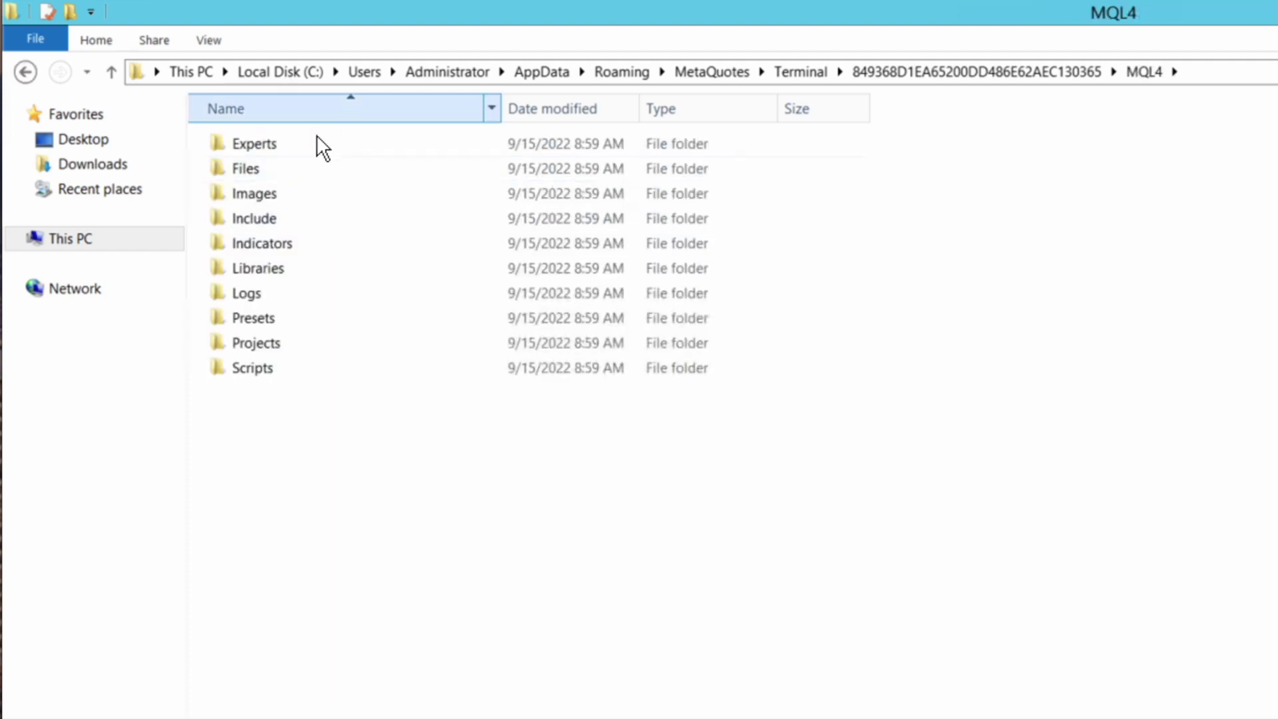
pyautogui.doubleClick(261, 144)
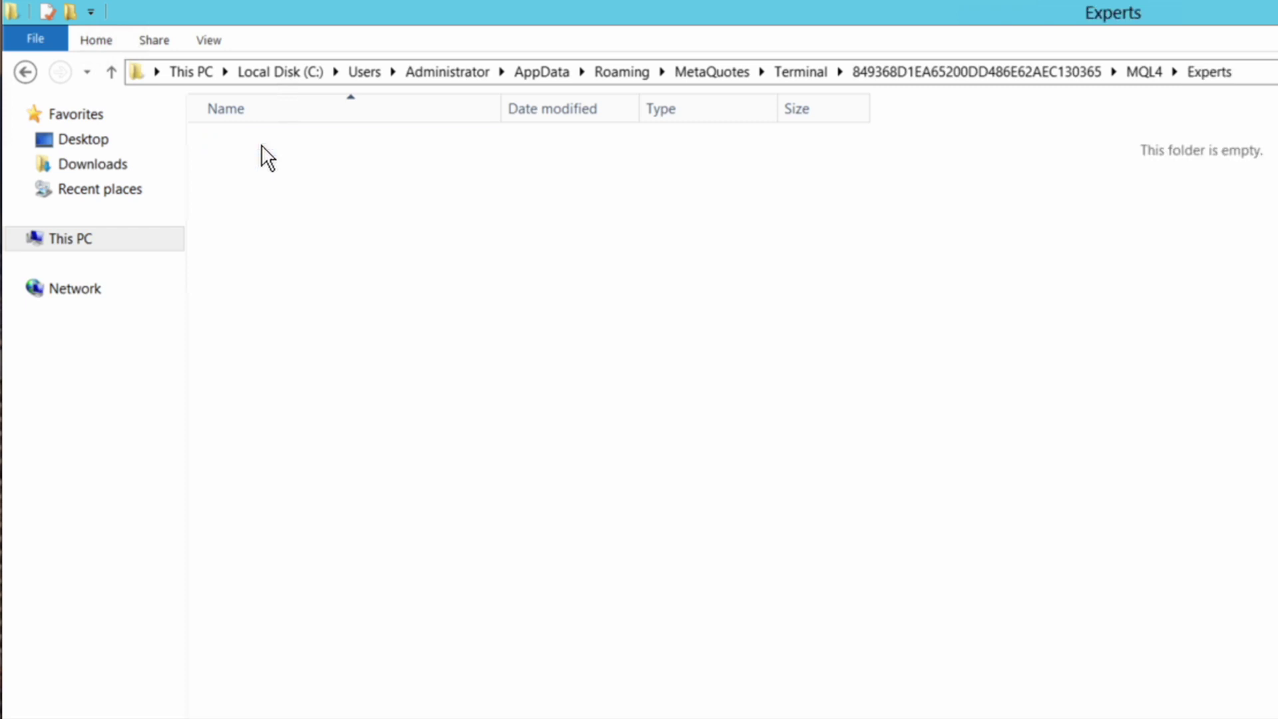
pyautogui.rightClick(371, 344)
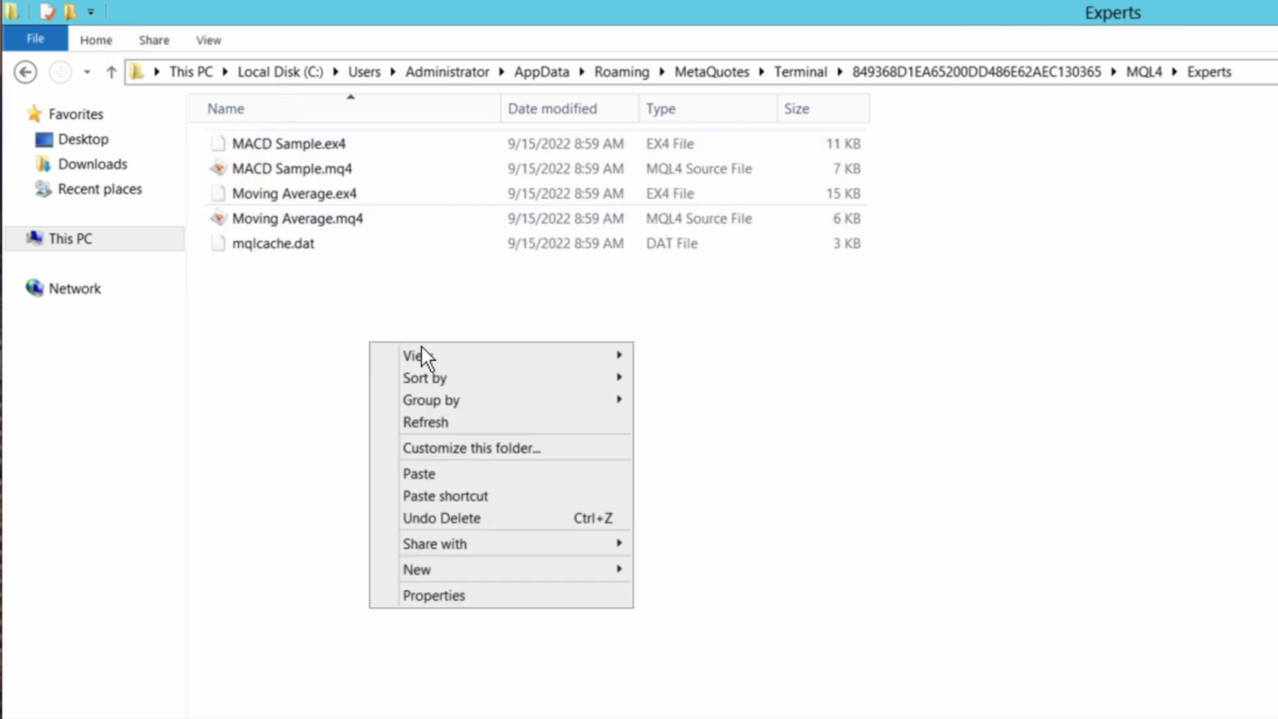
pyautogui.click(445, 471)
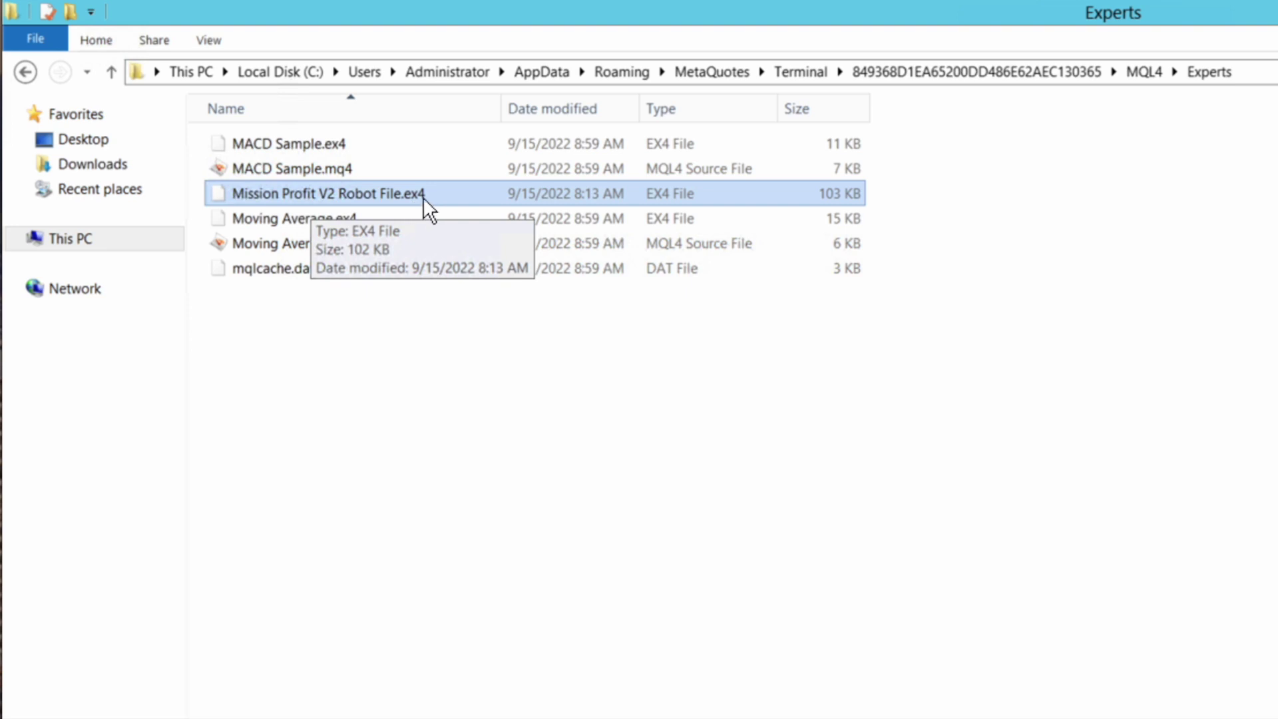
pyautogui.click(490, 418)
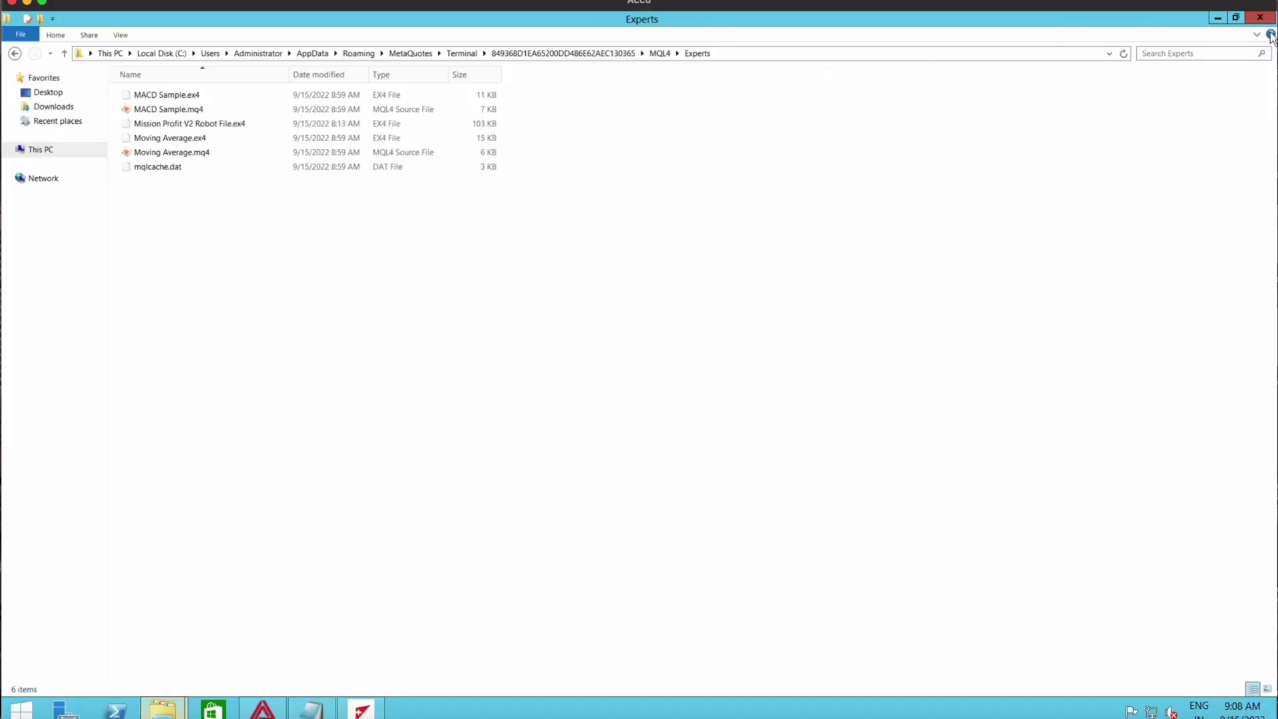
# - Refresh the Navigator's expert advisors and drag Mission Profit V2 onto the EURUSD M15 chart
pyautogui.hotkey('alt', 'Tab')
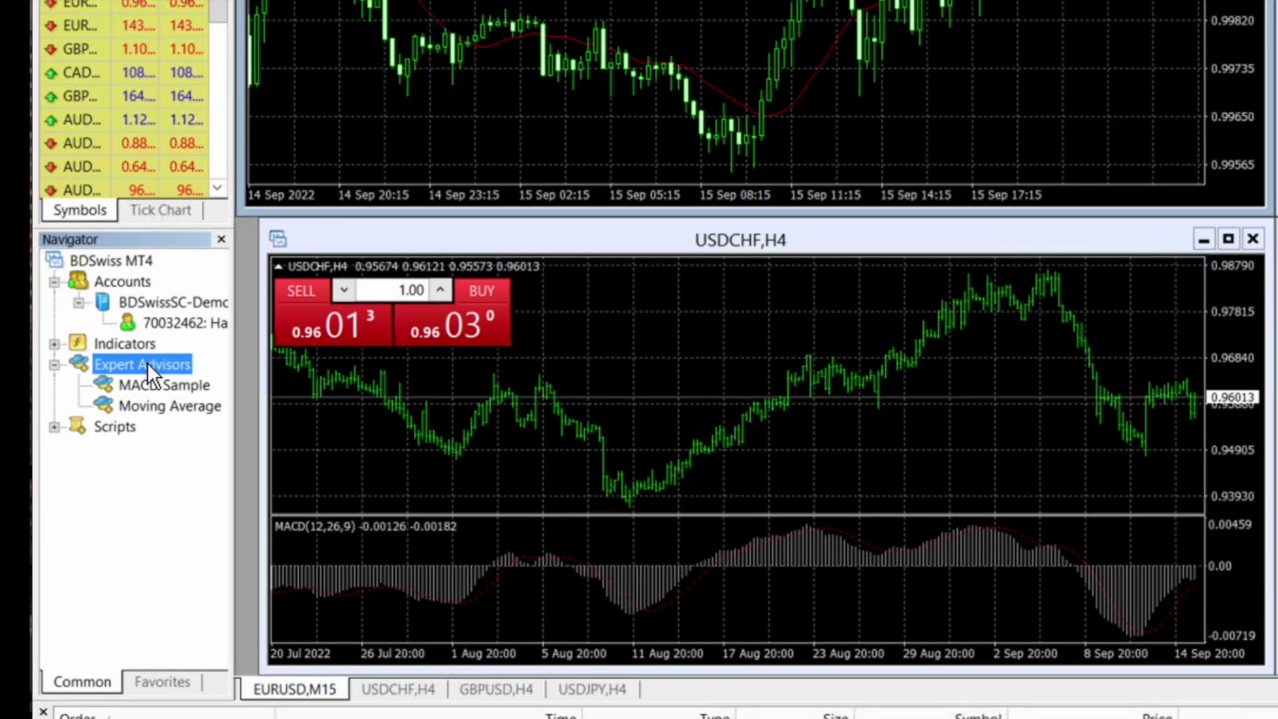
pyautogui.rightClick(67, 420)
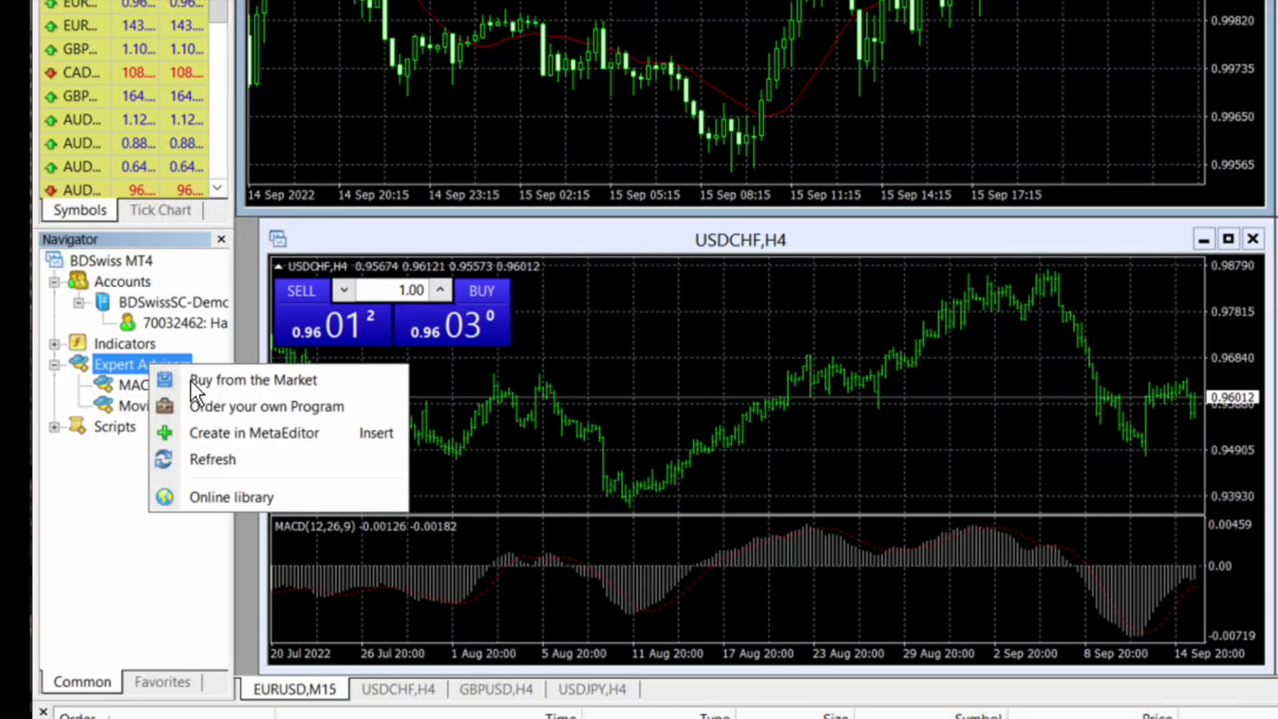
pyautogui.click(215, 461)
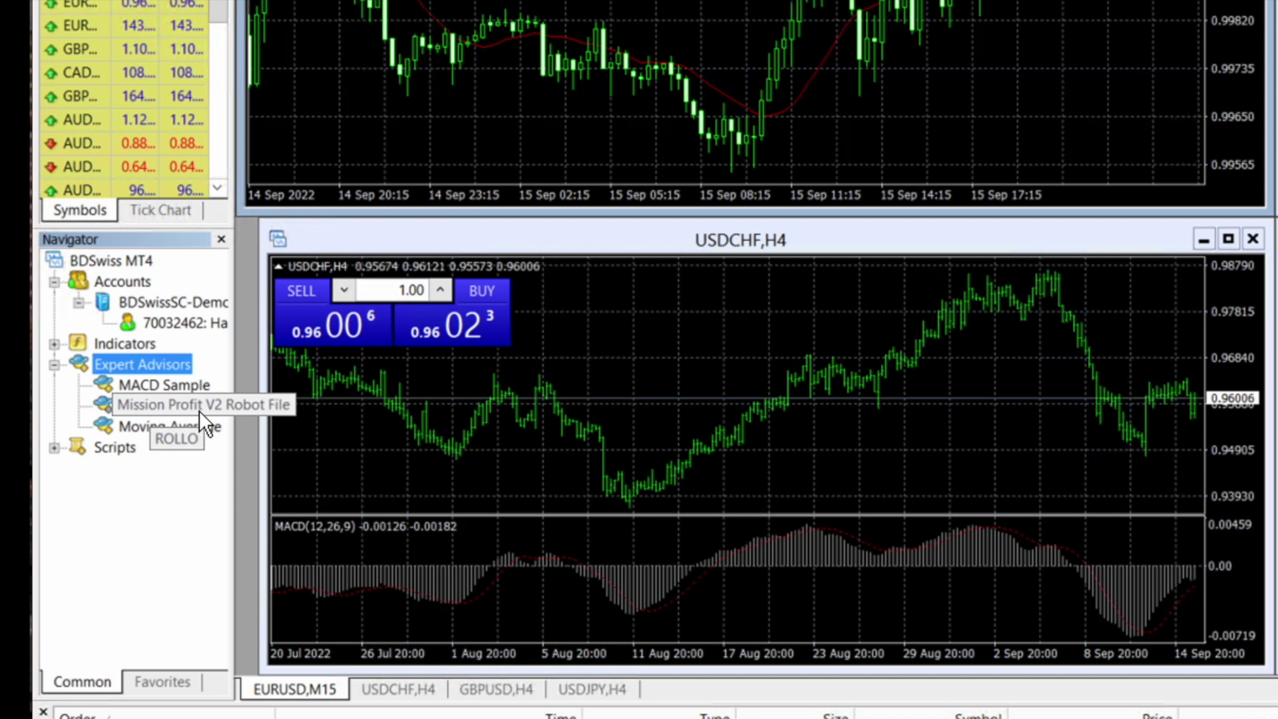
pyautogui.click(166, 407)
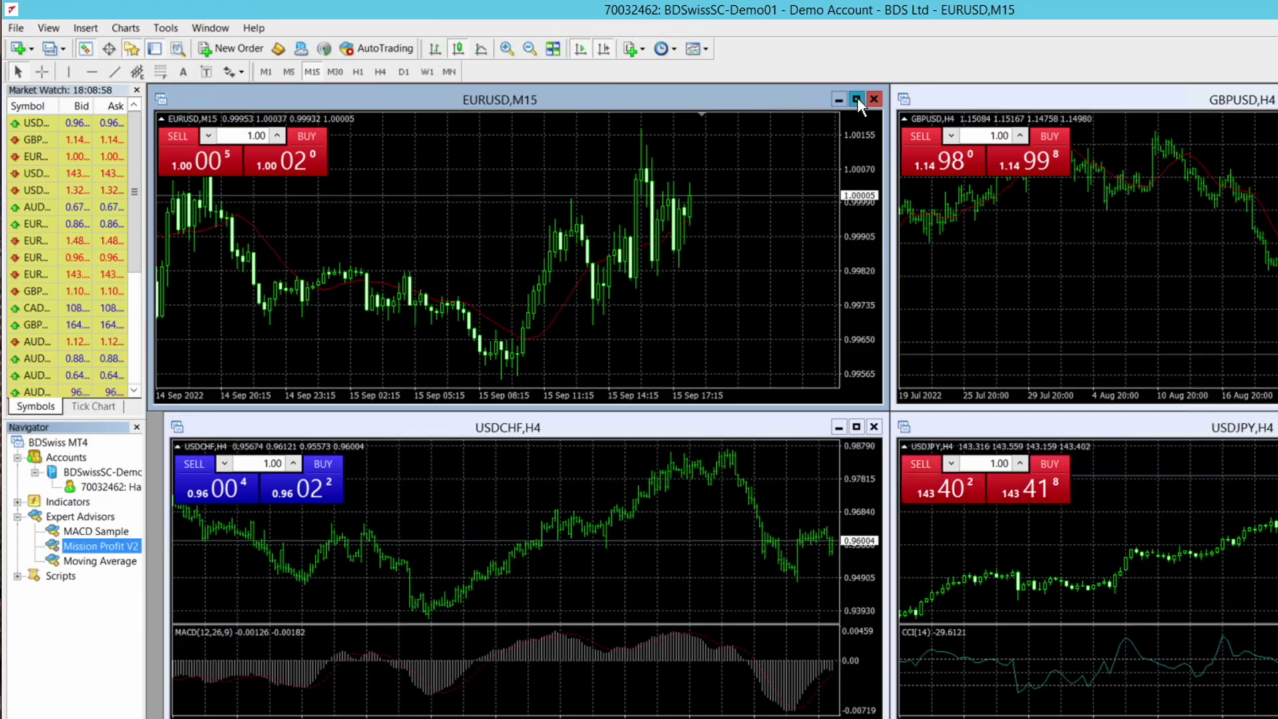
pyautogui.click(565, 243)
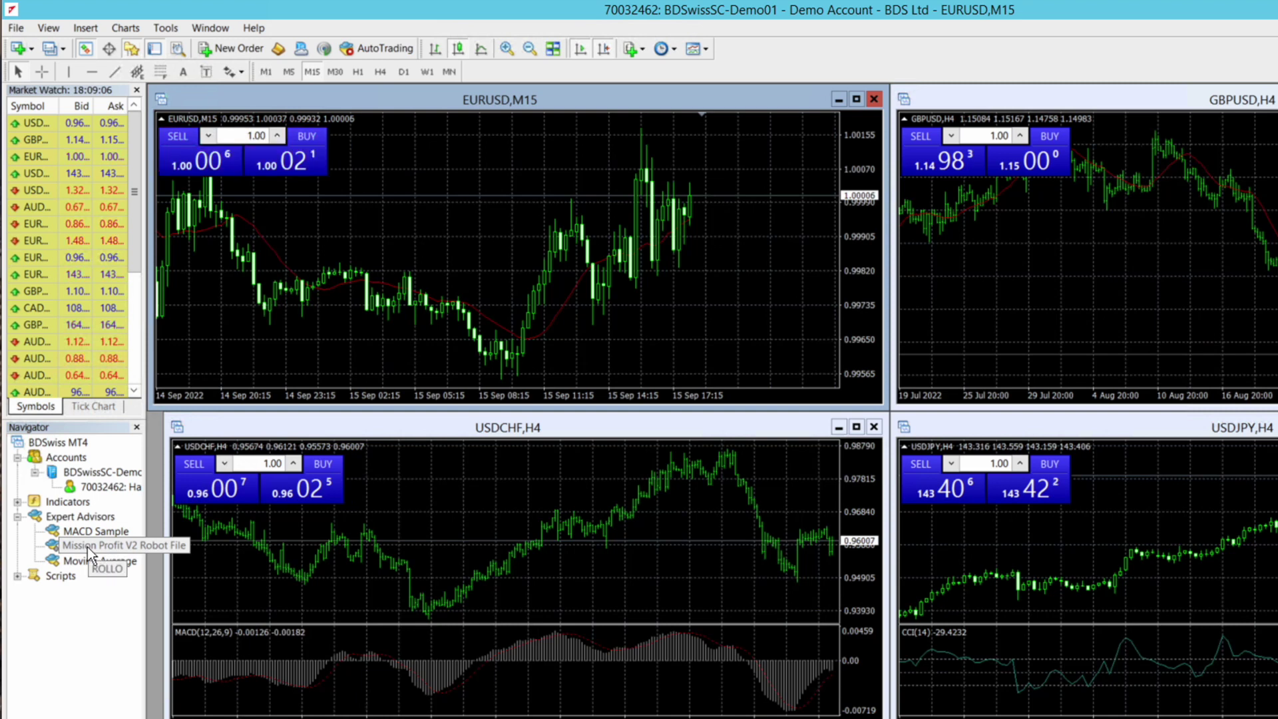
pyautogui.moveTo(90, 553); pyautogui.dragTo(432, 298)
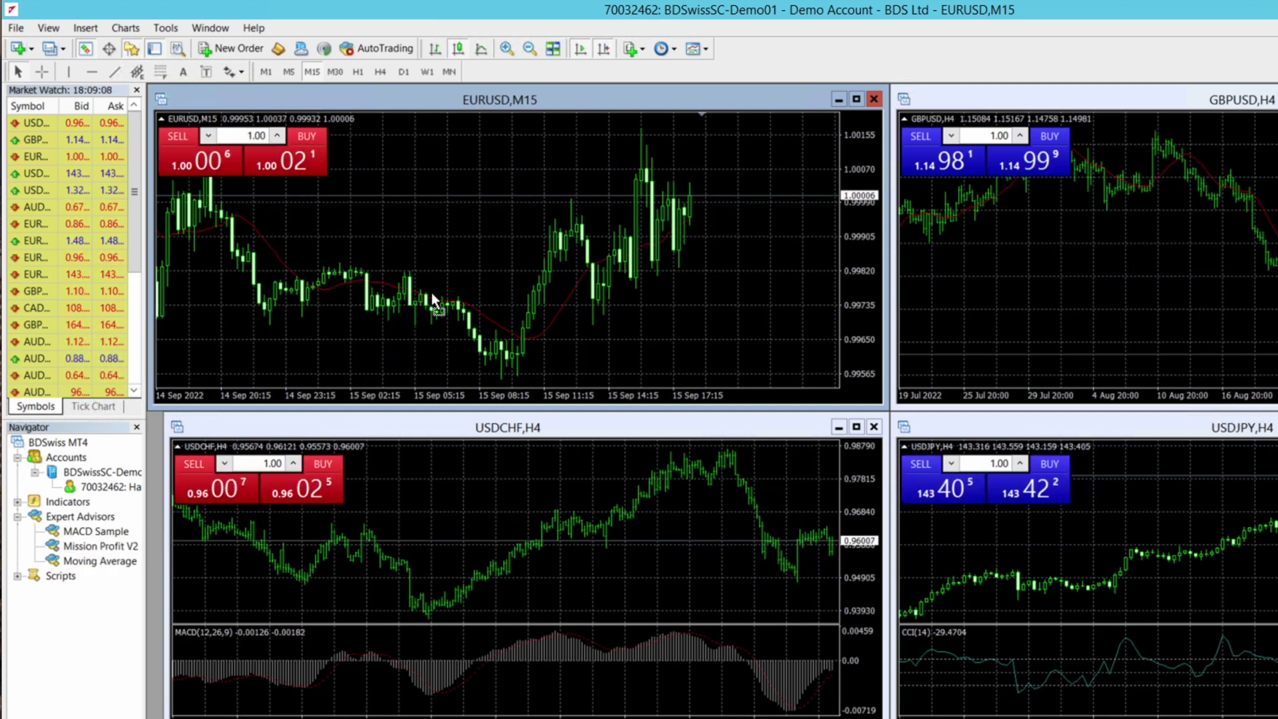
# - Drop Mission Profit V2 onto the EURUSD chart and allow live trading, DLL imports and Signals modification
pyautogui.moveTo(467, 239); pyautogui.dragTo(469, 239)
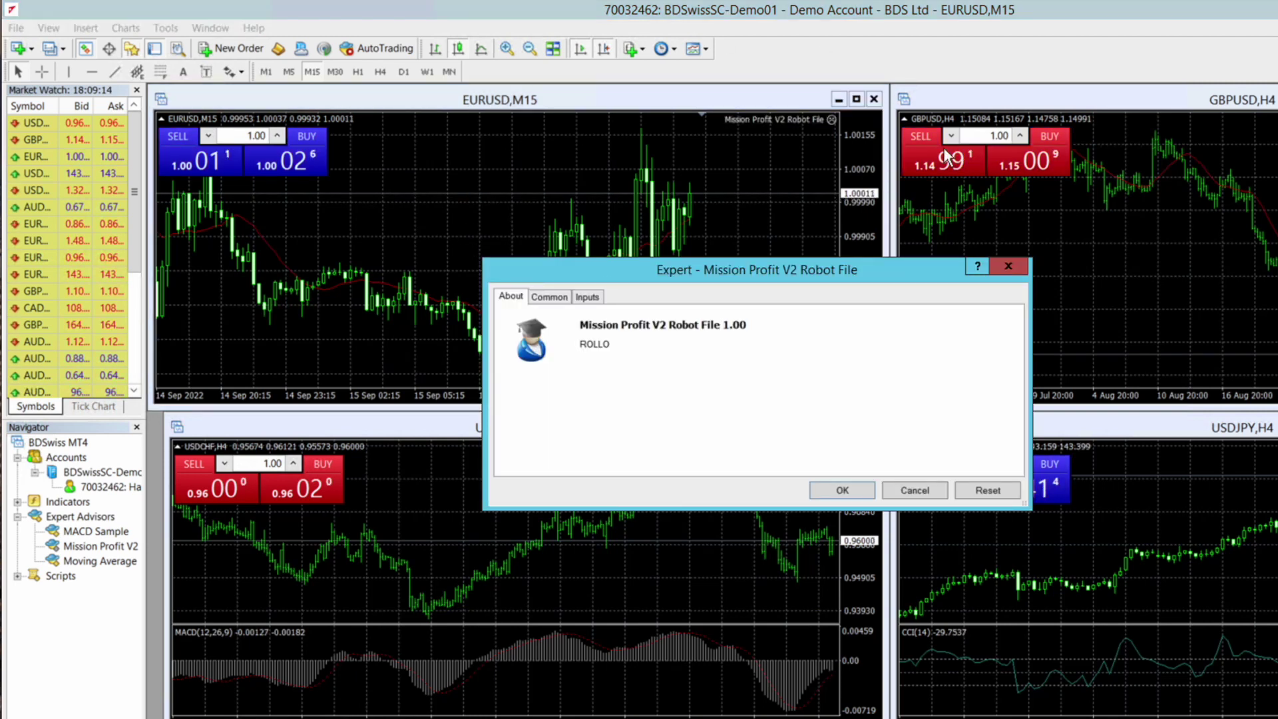
pyautogui.click(552, 297)
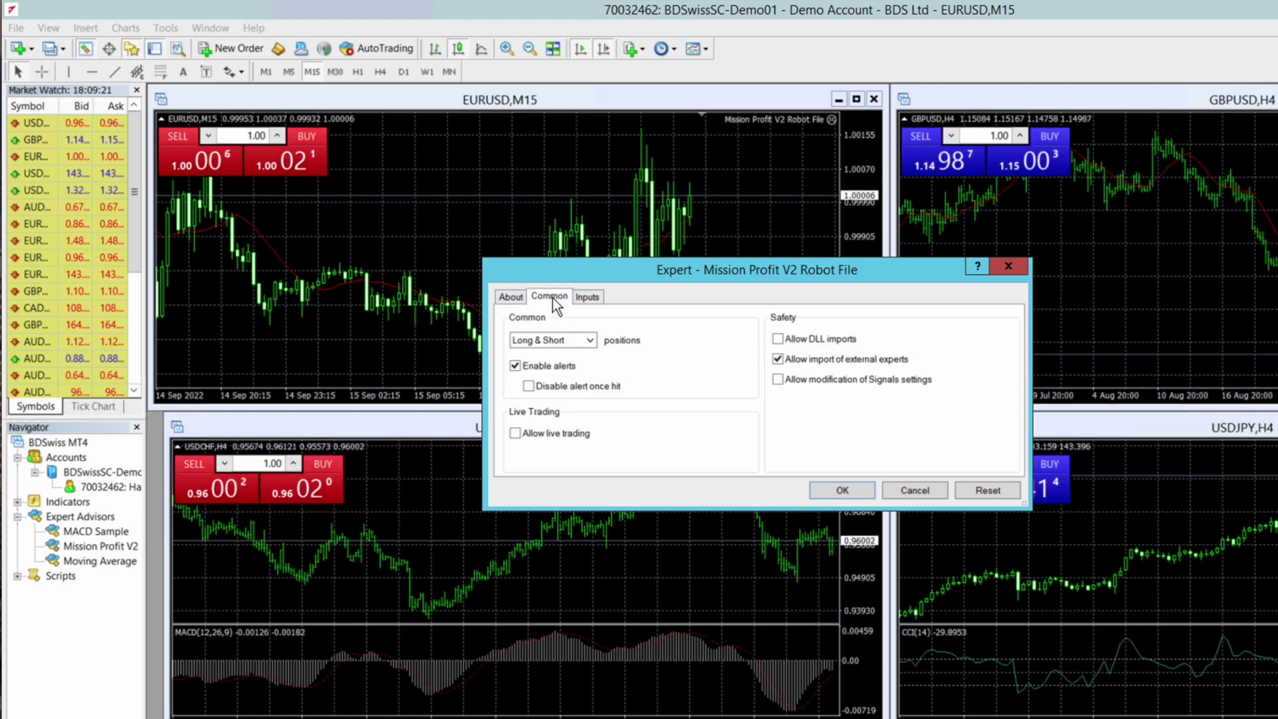
pyautogui.click(516, 433)
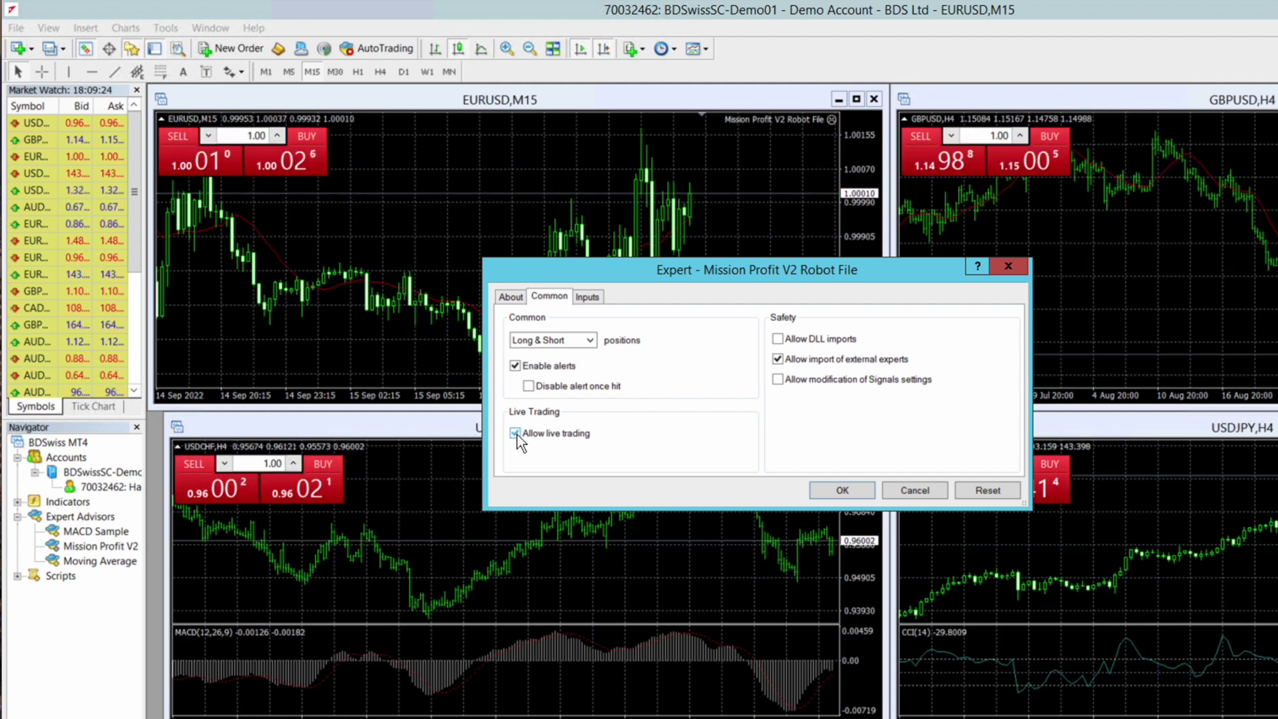
pyautogui.click(778, 338)
pyautogui.click(777, 380)
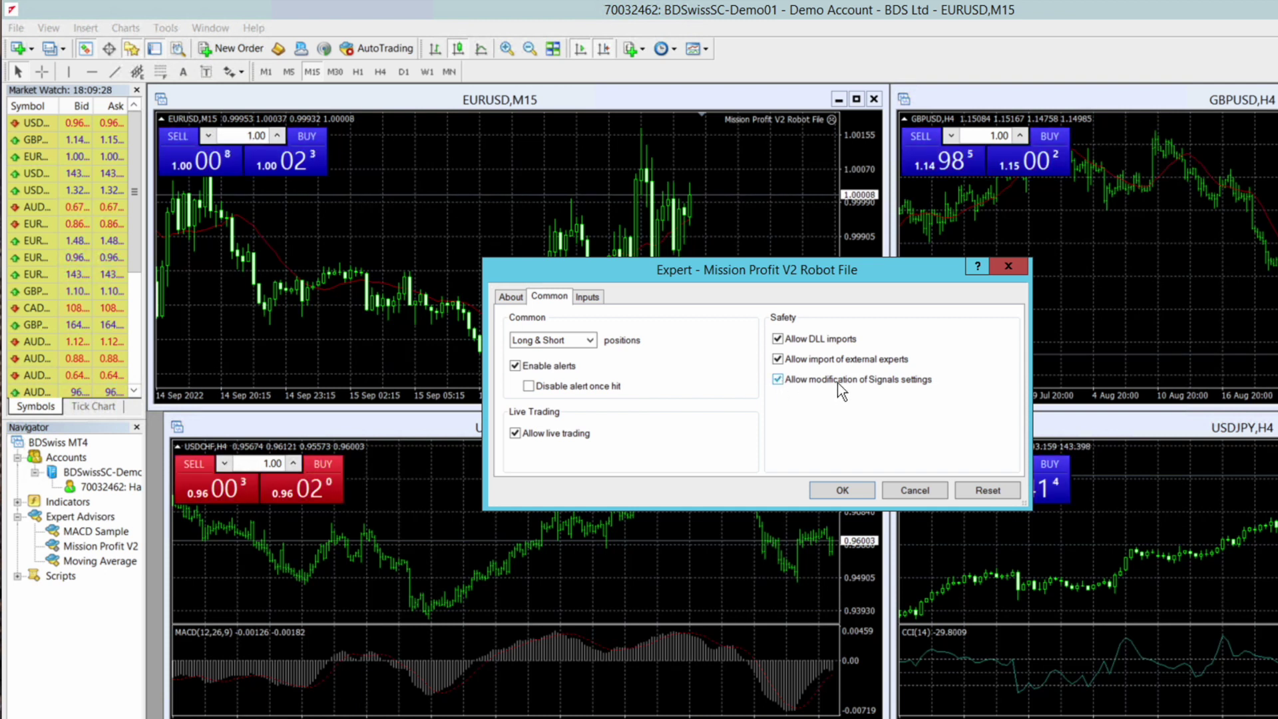
# - Enter the licence key as the value of the robot's LicenseKey input
pyautogui.click(595, 298)
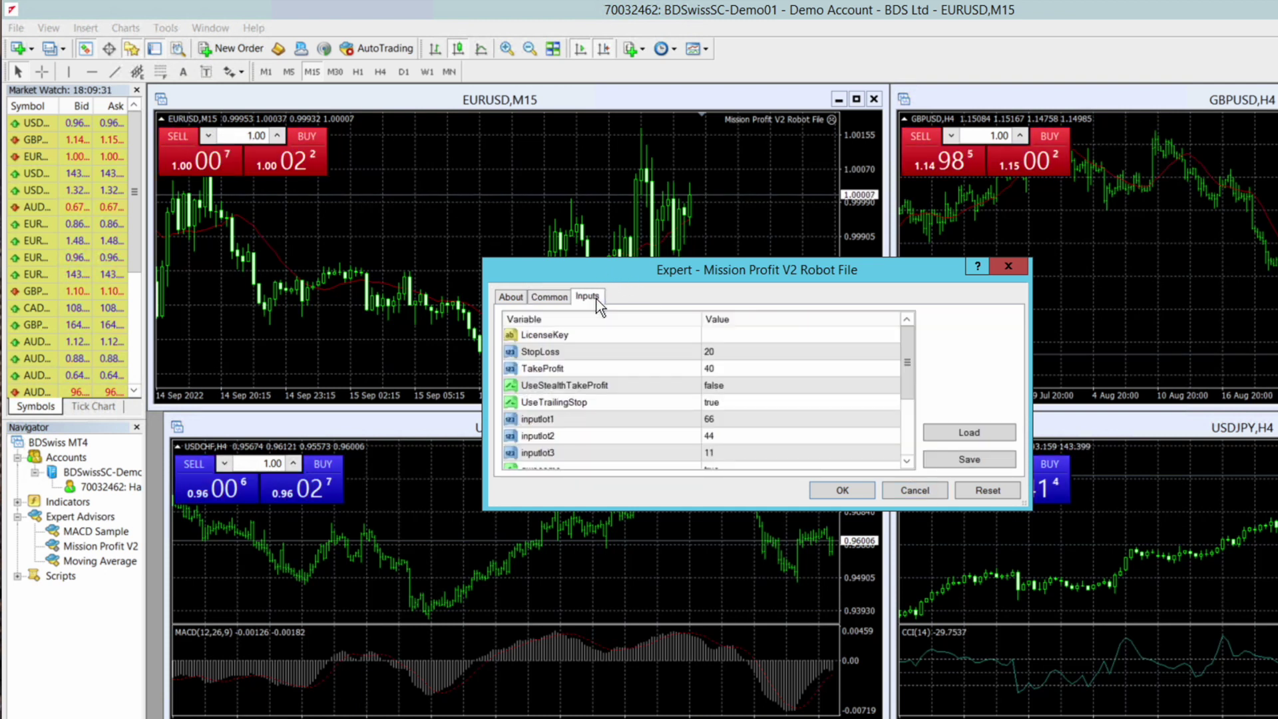
pyautogui.click(735, 334)
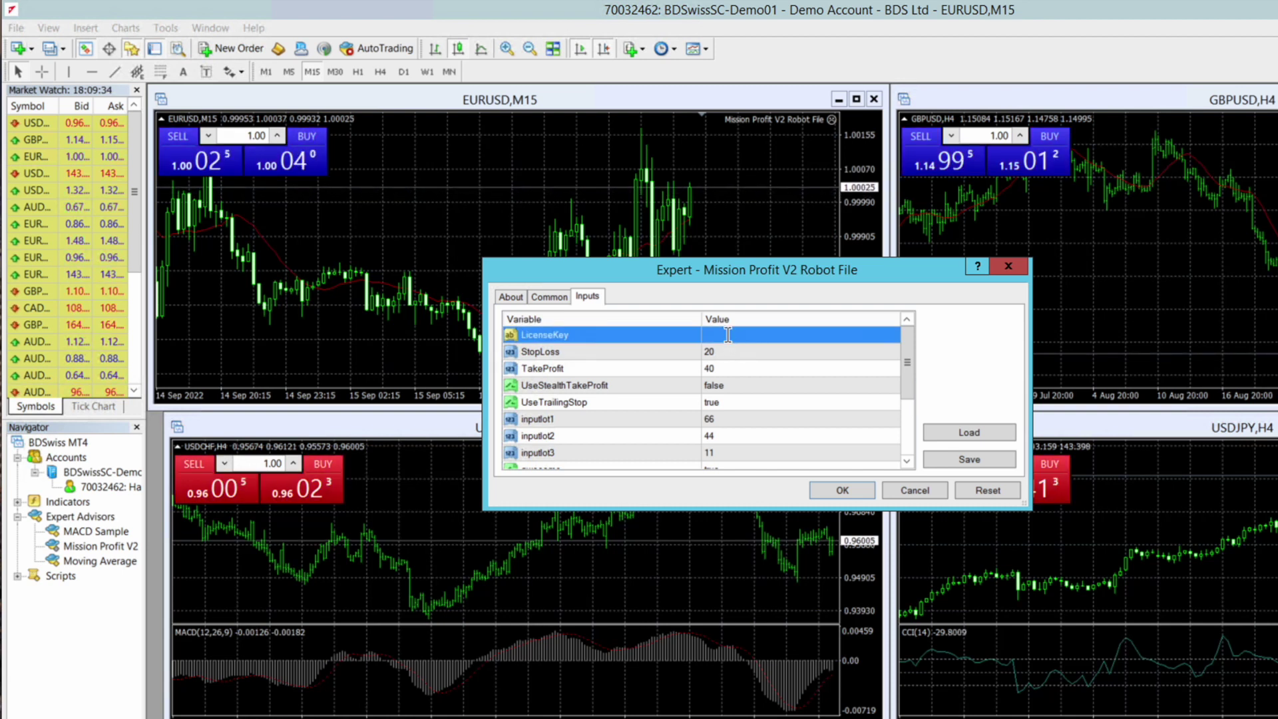
pyautogui.click(728, 334)
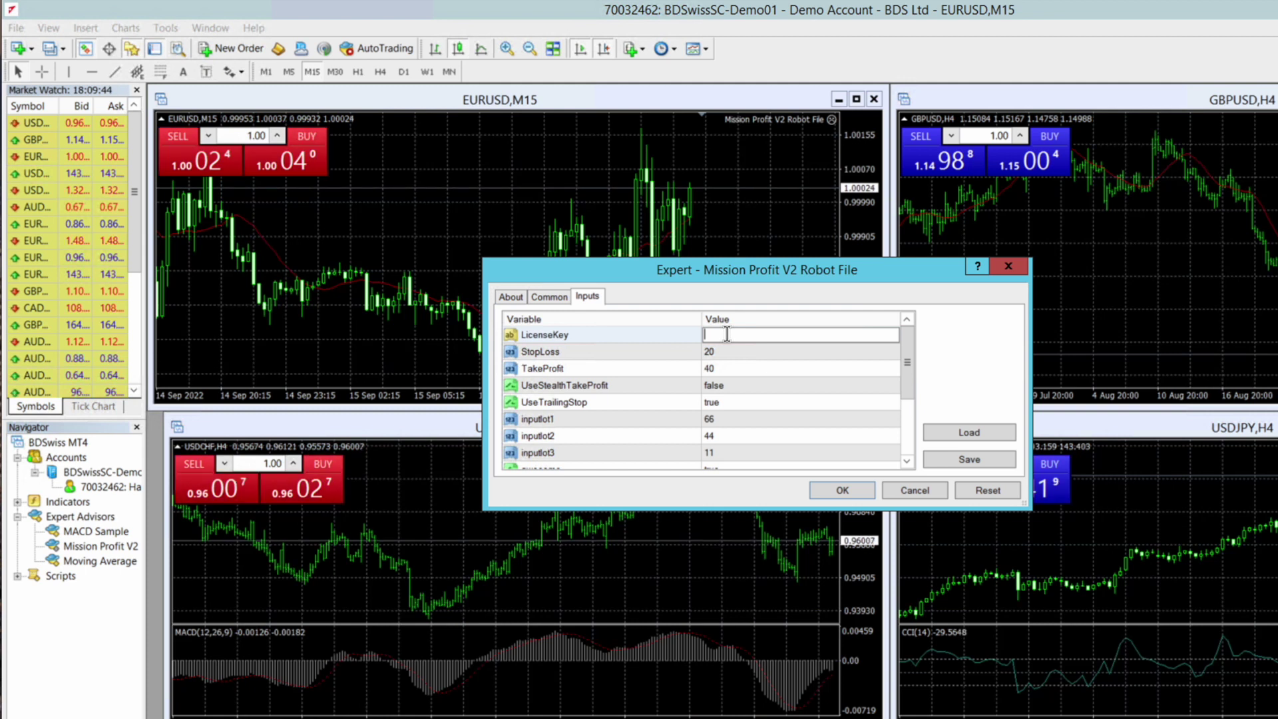
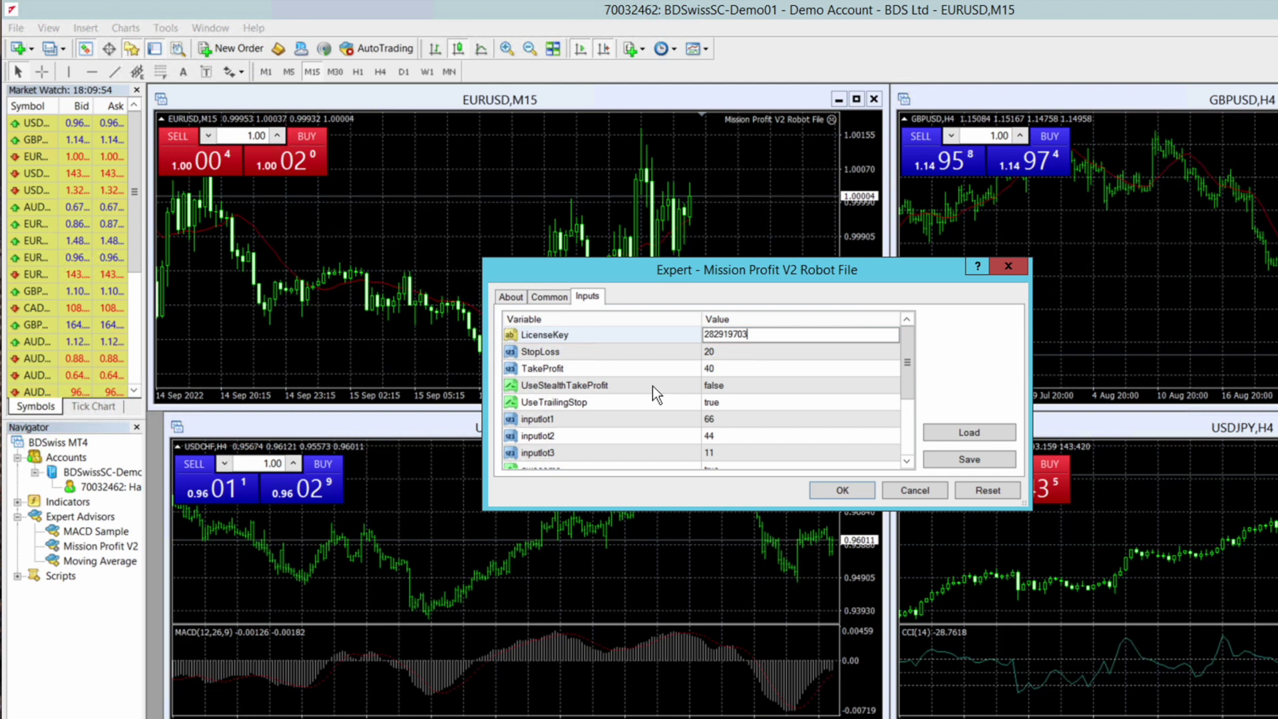
pyautogui.scroll(-2, 794, 390)
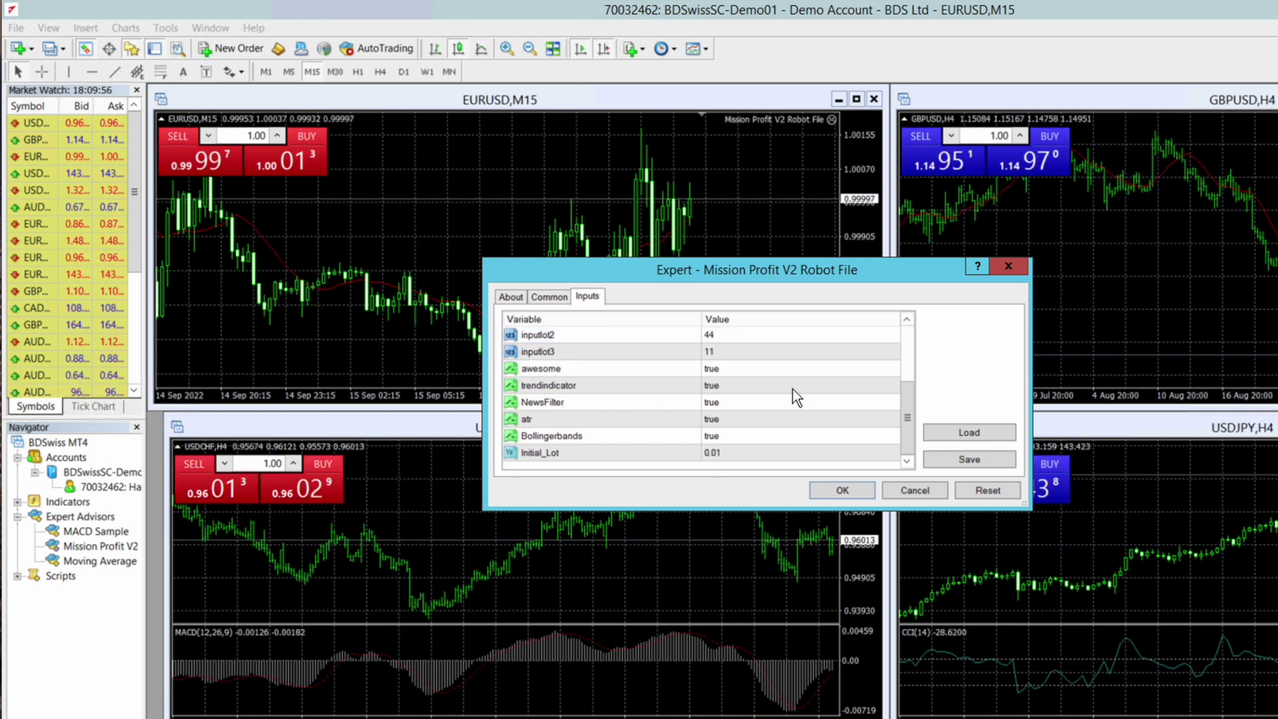
pyautogui.scroll(2, 793, 390)
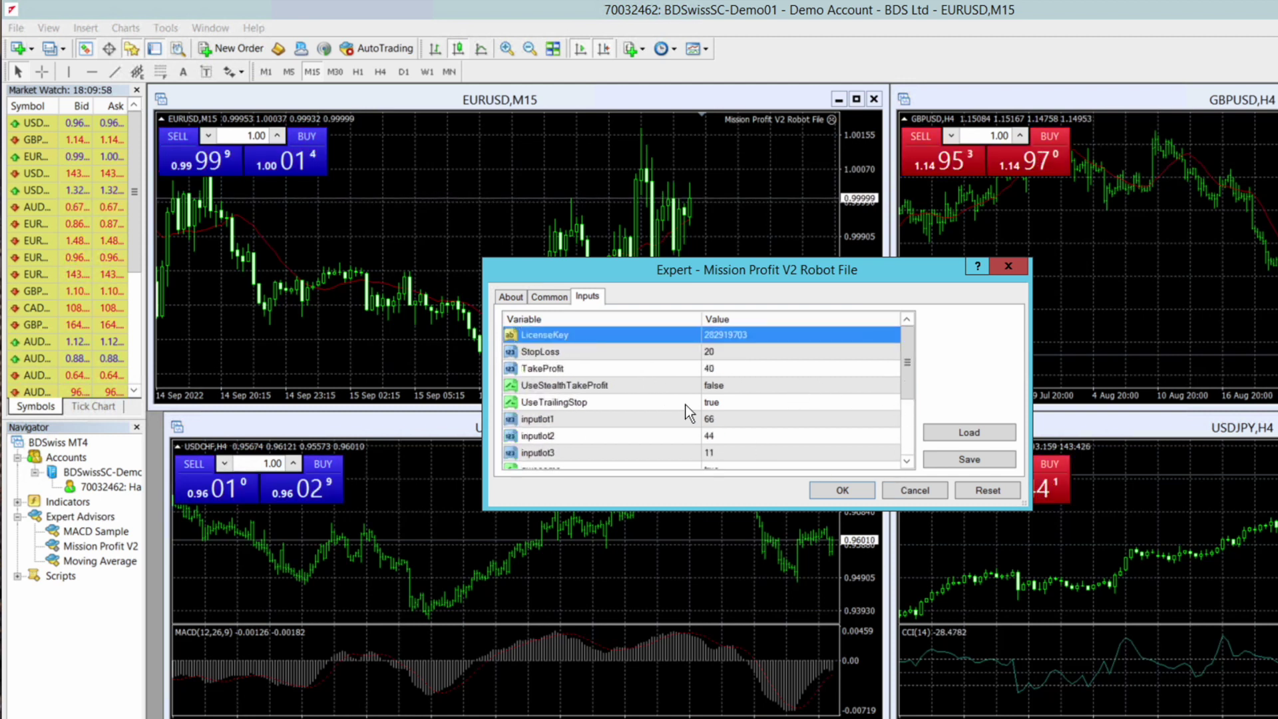
# - Attach the robot to EURUSD M15 and enable AutoTrading so three 0.01-lot sell orders open
pyautogui.click(832, 490)
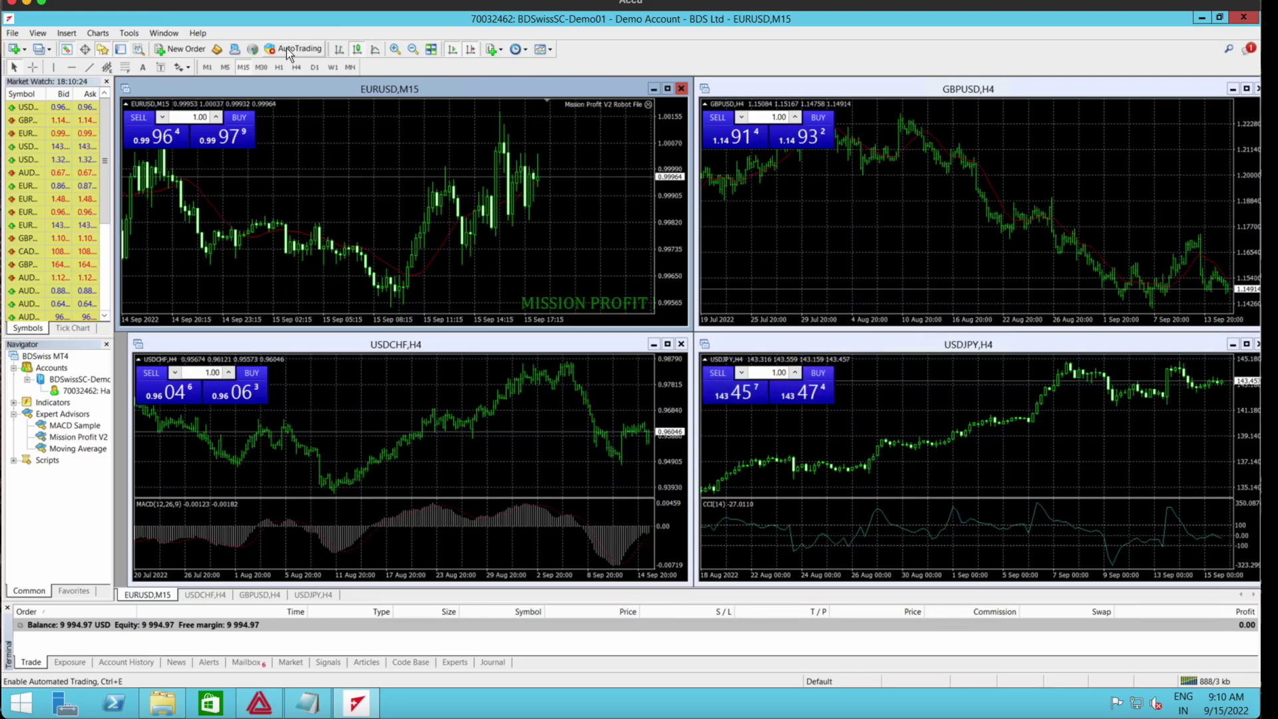
pyautogui.click(286, 48)
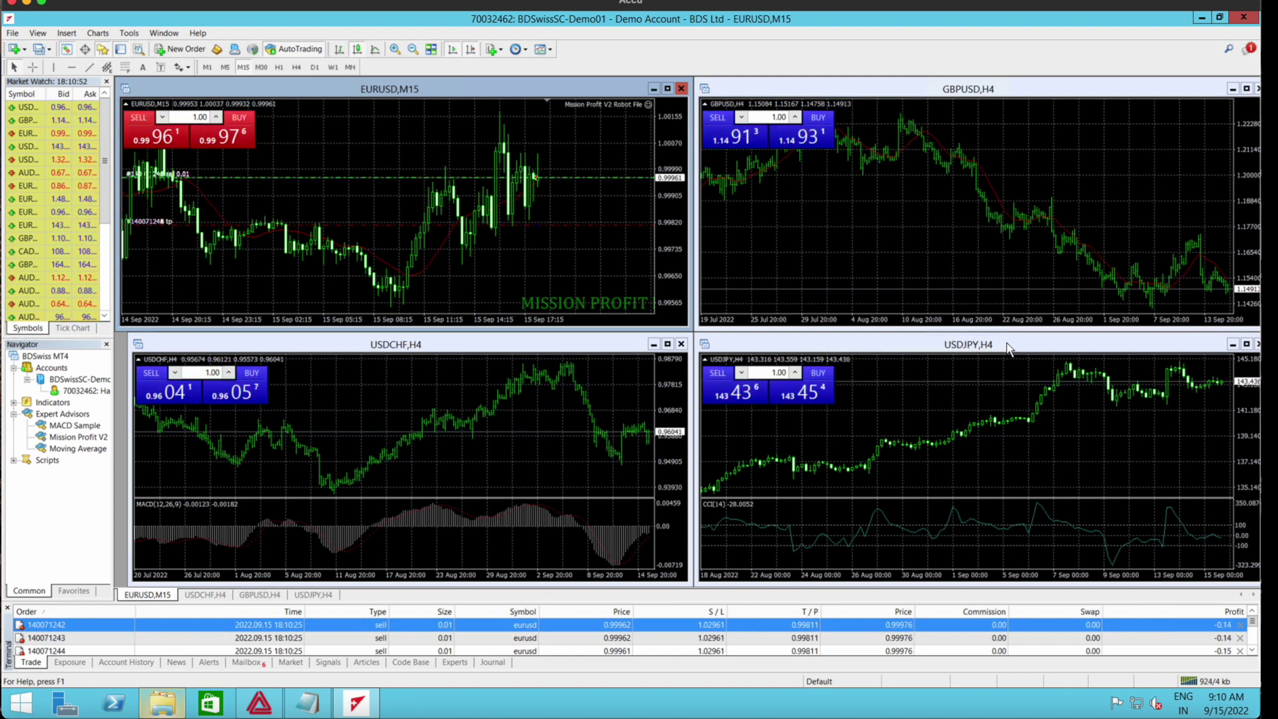
# - Switch the USDJPY chart from H4 to M15 and drop Mission Profit V2 onto it
pyautogui.click(988, 397)
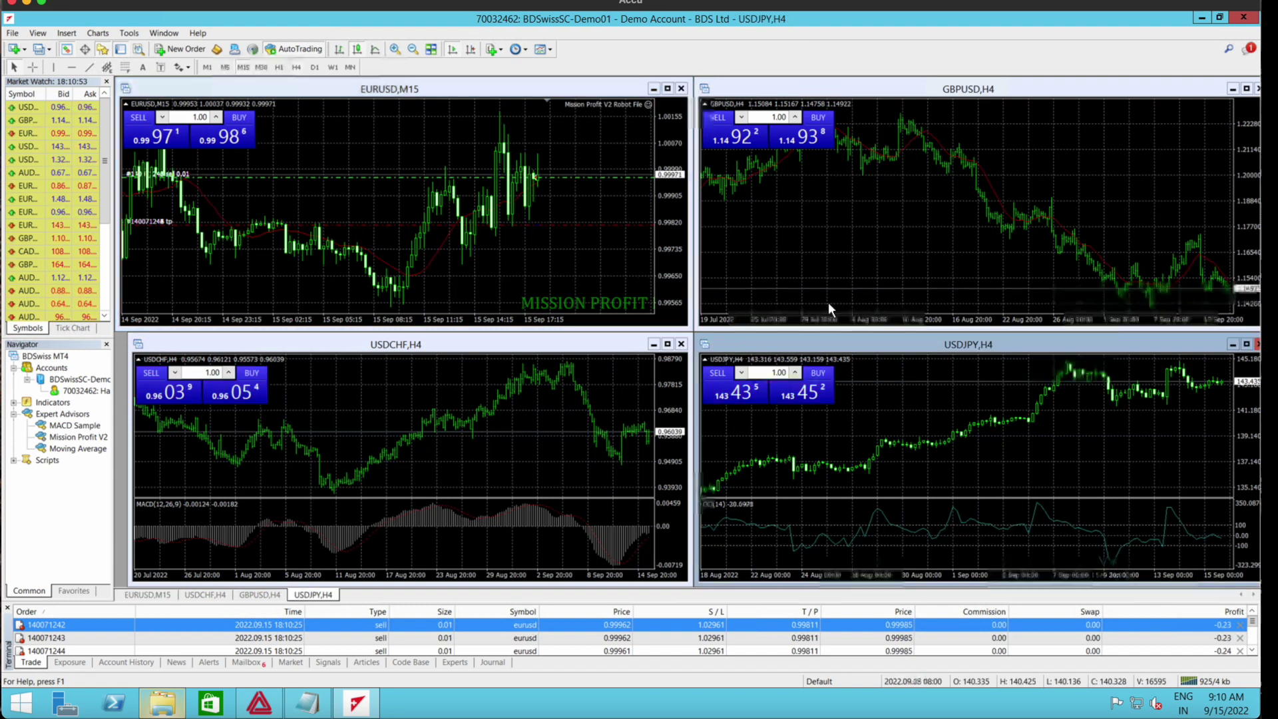
pyautogui.click(243, 67)
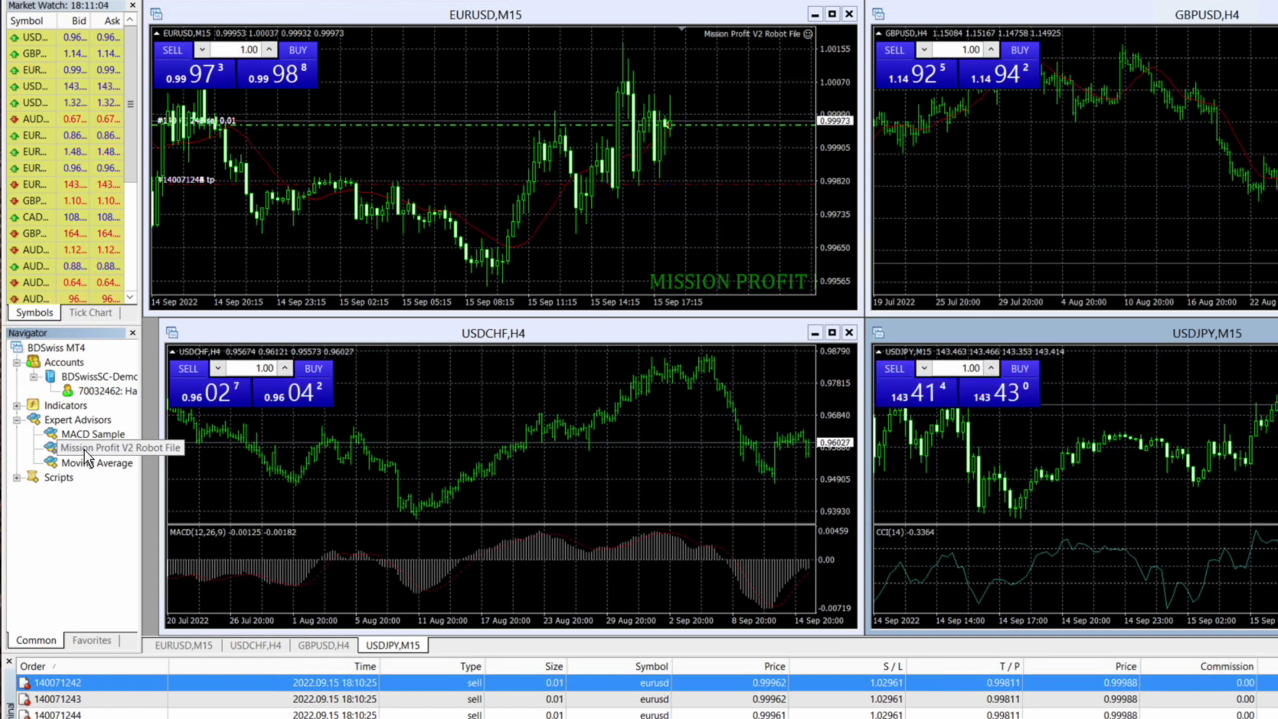
pyautogui.moveTo(85, 450); pyautogui.dragTo(1205, 408)
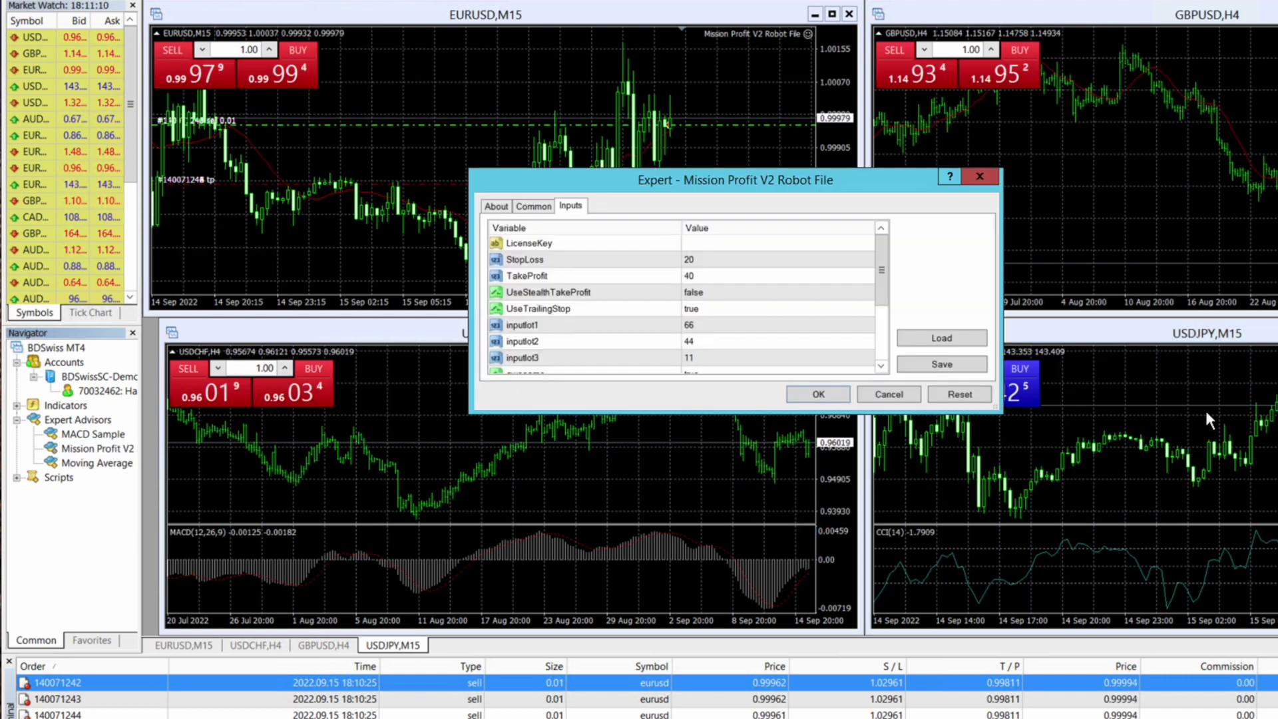
# - Enter the licence key in the USDJPY robot's LicenseKey input and allow DLL imports
pyautogui.click(703, 242)
pyautogui.click(703, 242)
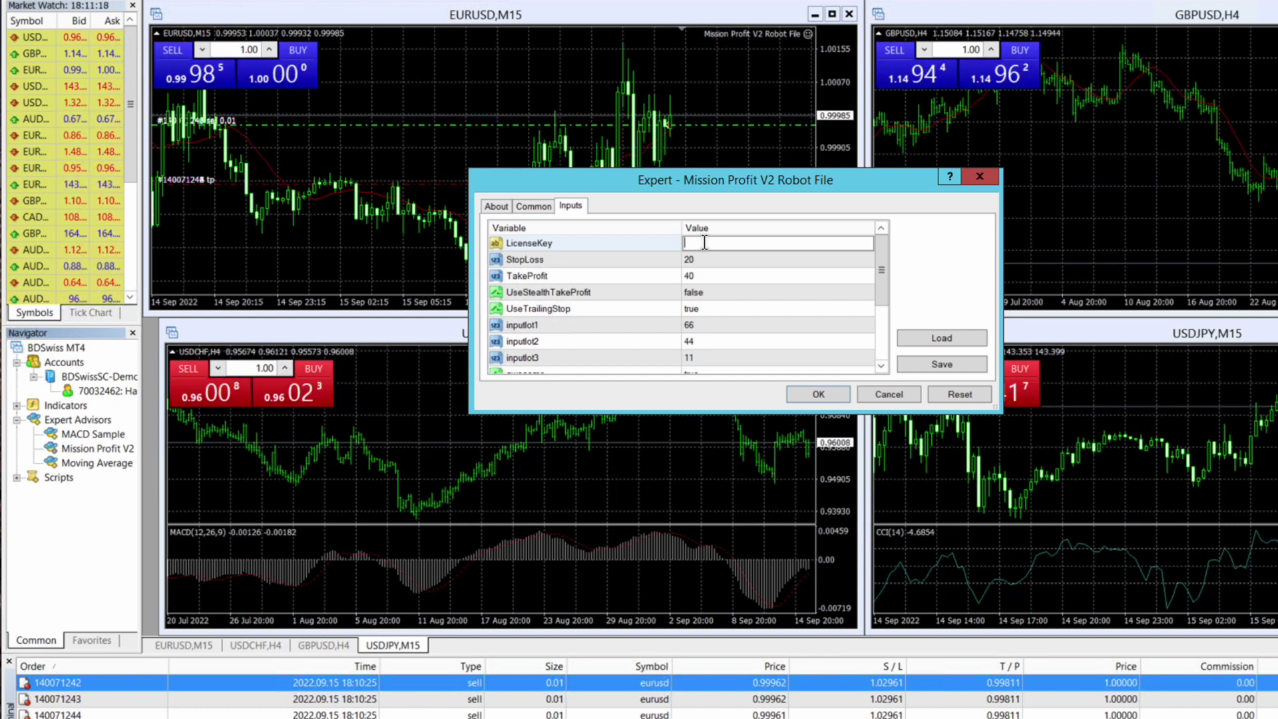
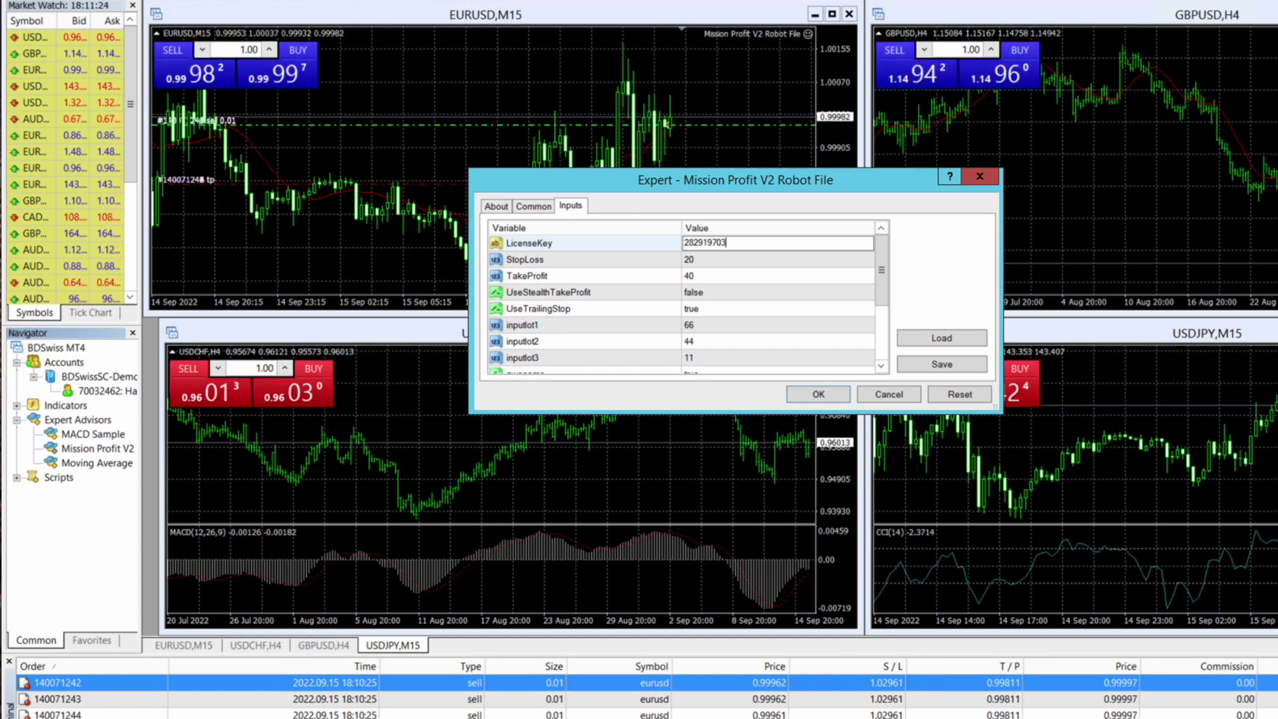
pyautogui.click(536, 207)
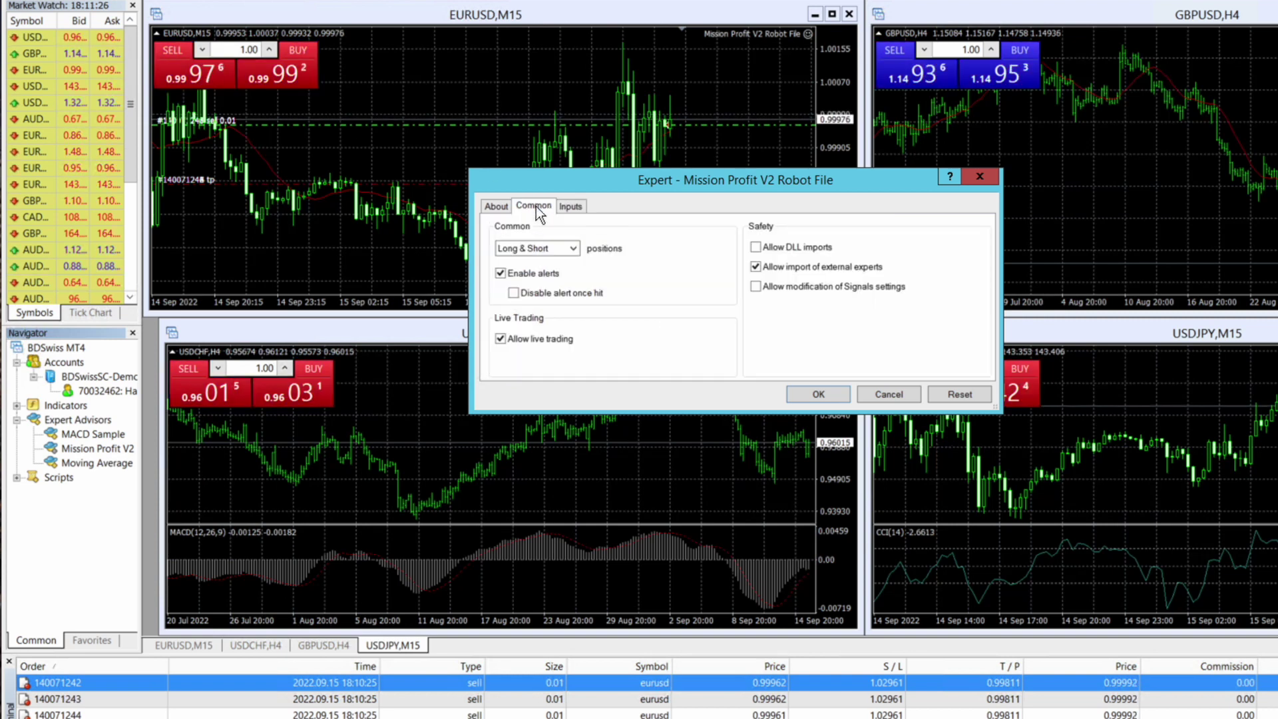
pyautogui.click(756, 246)
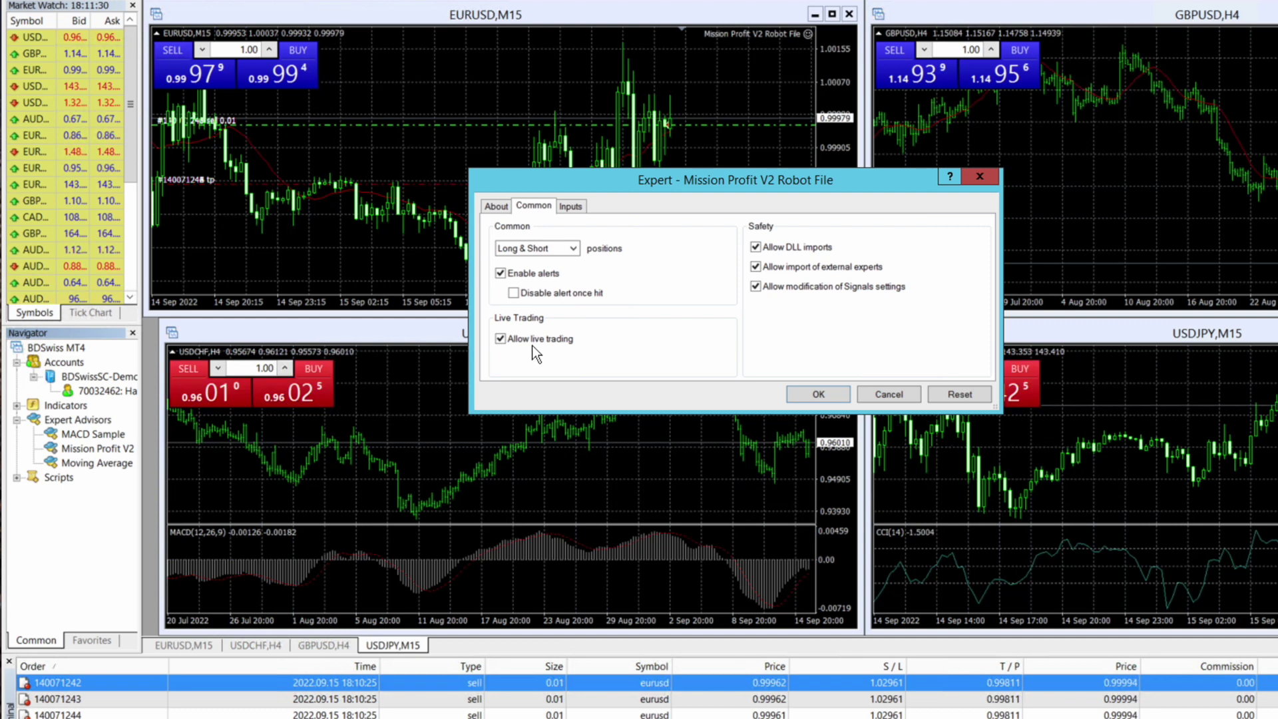
# - Attach the robot to USDJPY M15 and enlarge the Trade list showing the new USDJPY sell orders
pyautogui.click(832, 393)
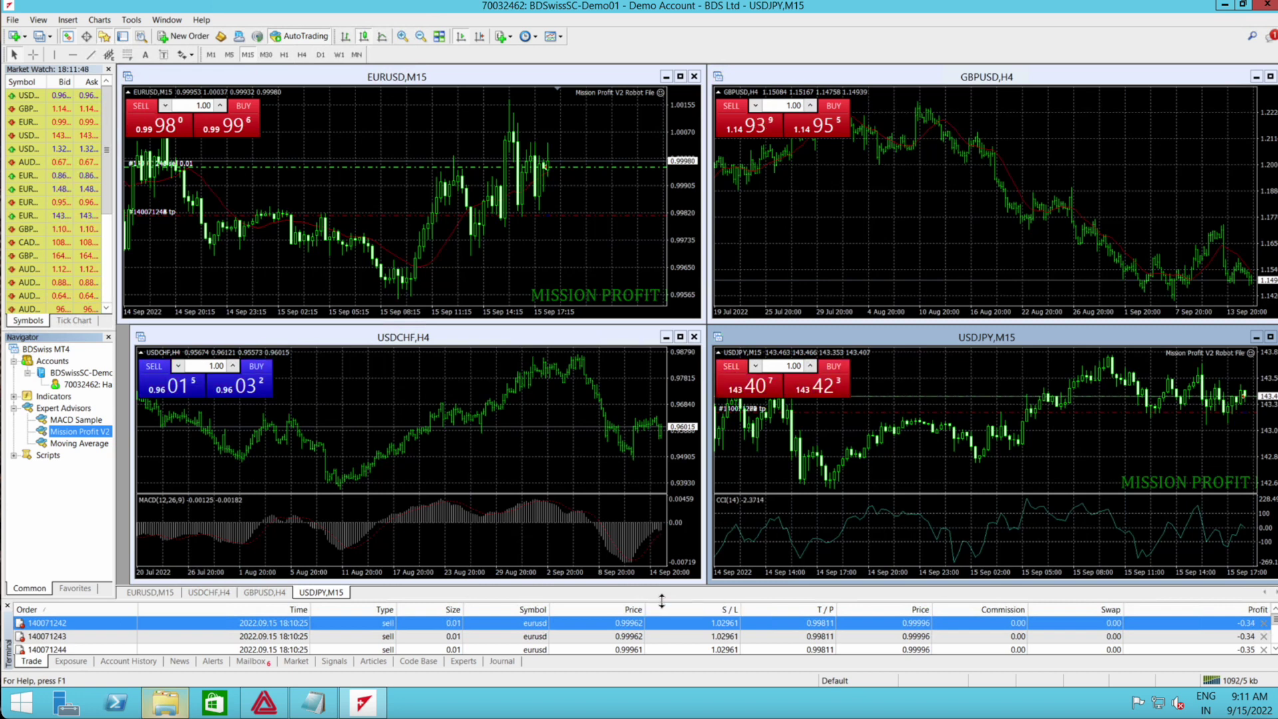
pyautogui.moveTo(662, 601); pyautogui.dragTo(435, 614)
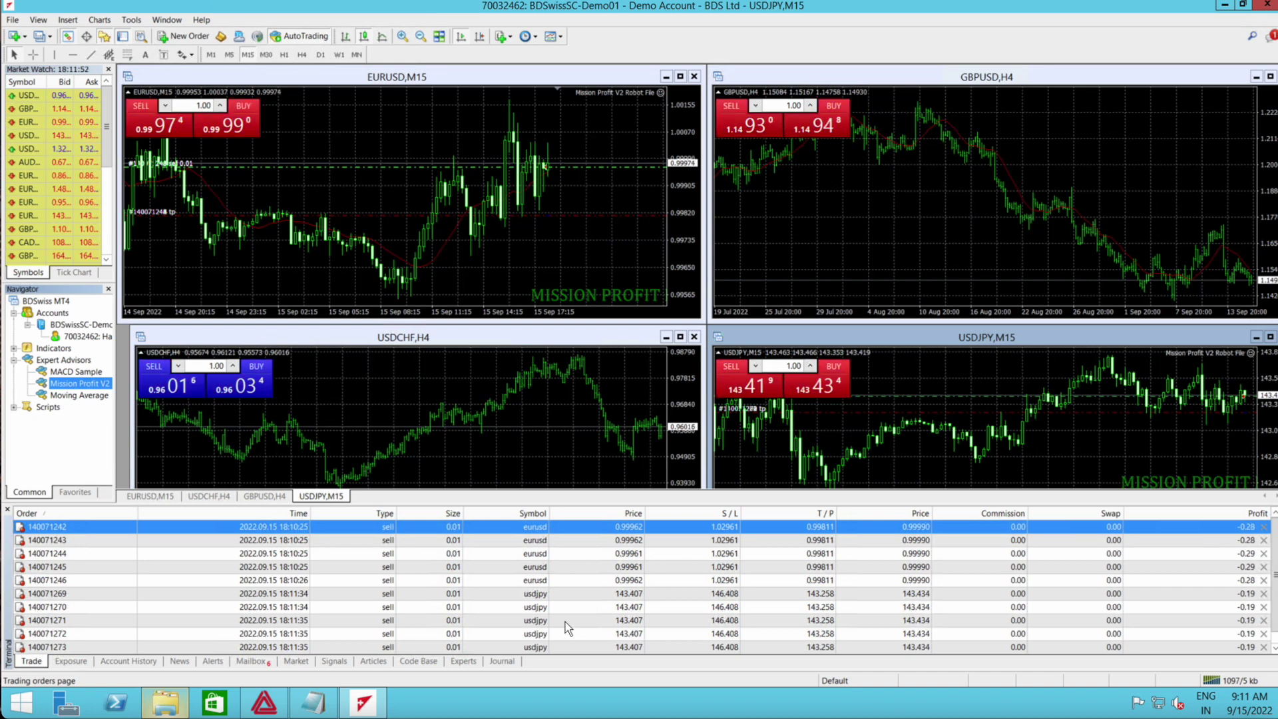